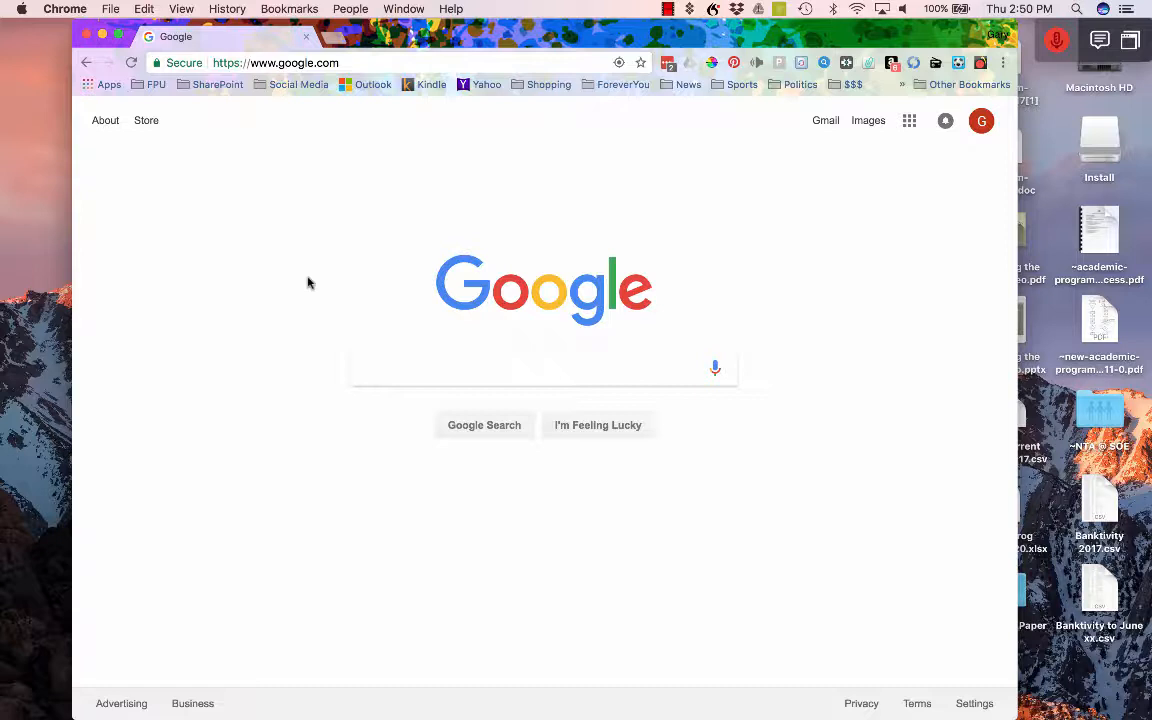
Step: Search Google for "google forms"
{"action": "left_click", "coordinate": [420, 369]}
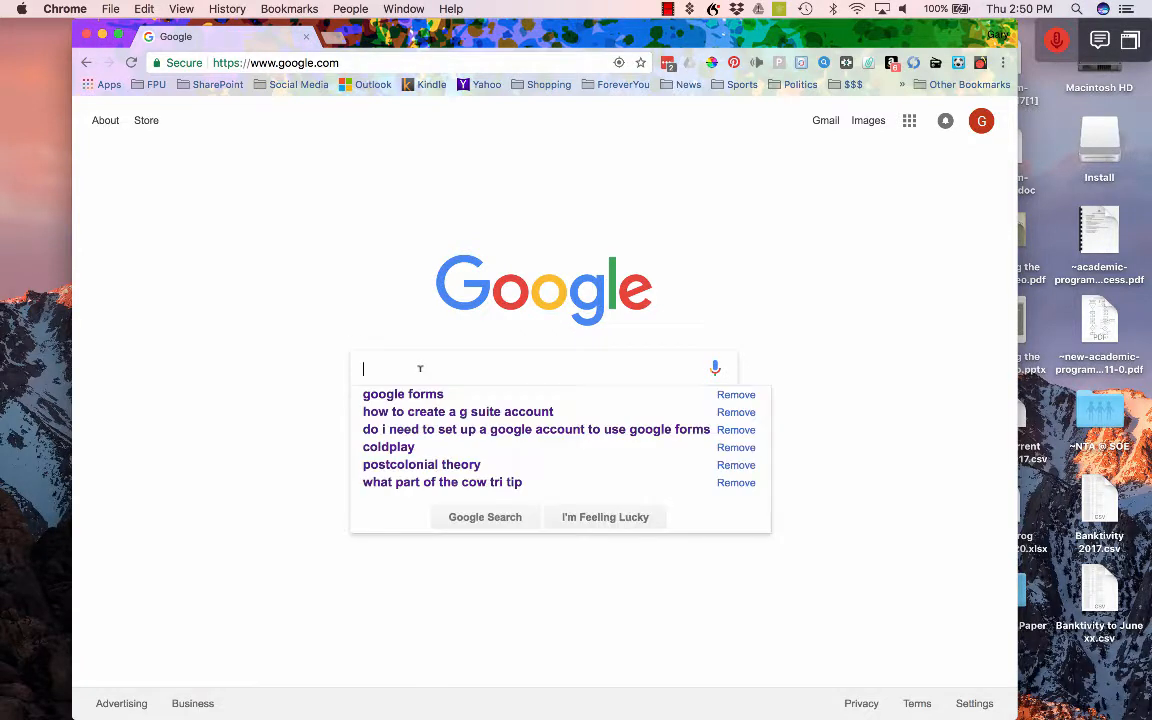
{"action": "type", "text": "g"}
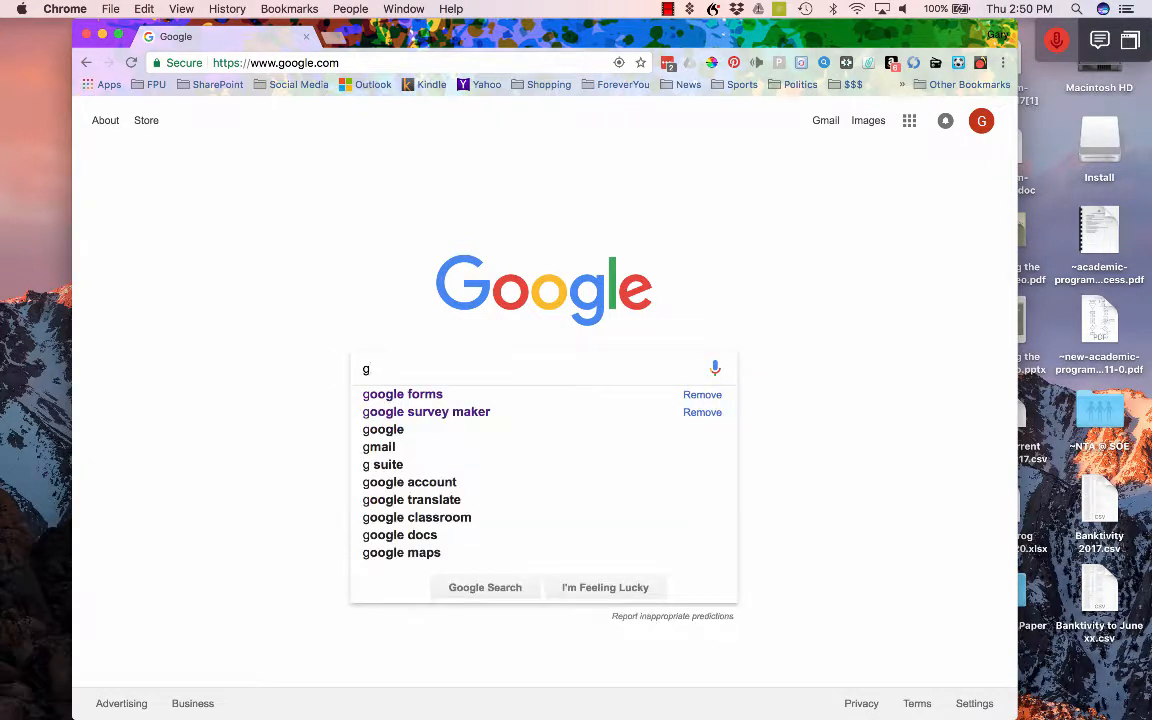
{"action": "type", "text": "oogle "}
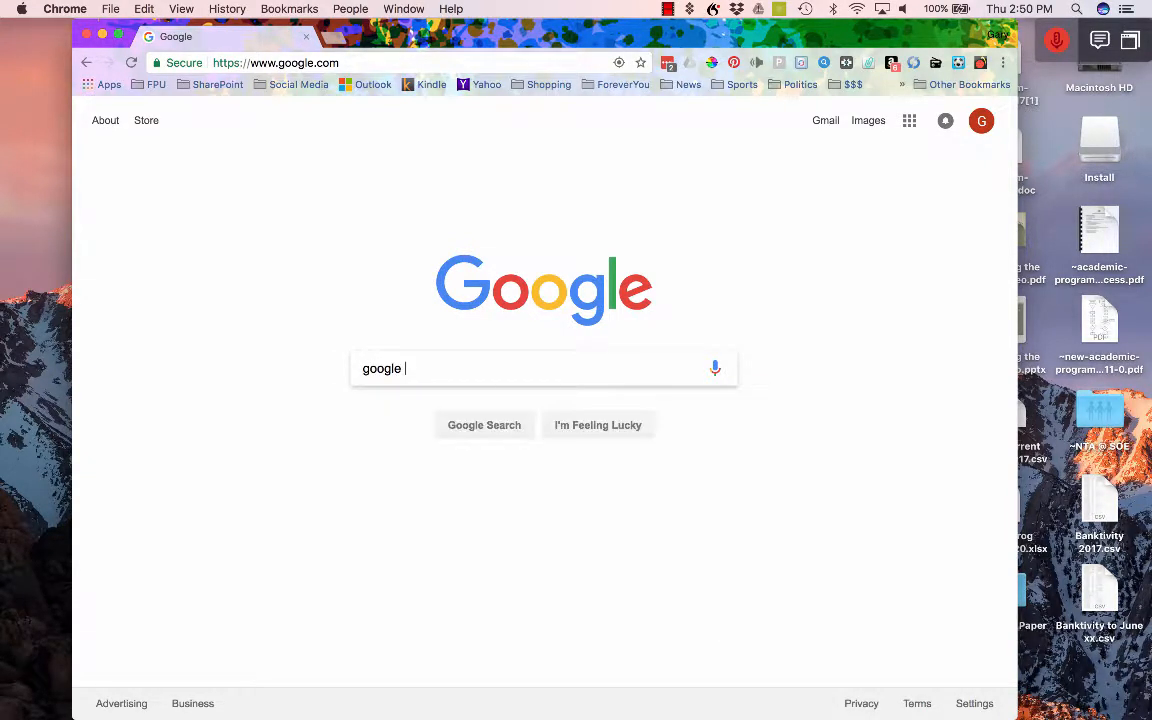
{"action": "type", "text": "g"}
{"action": "key", "text": "BackSpace"}
{"action": "type", "text": "forms"}
{"action": "key", "text": "Return"}
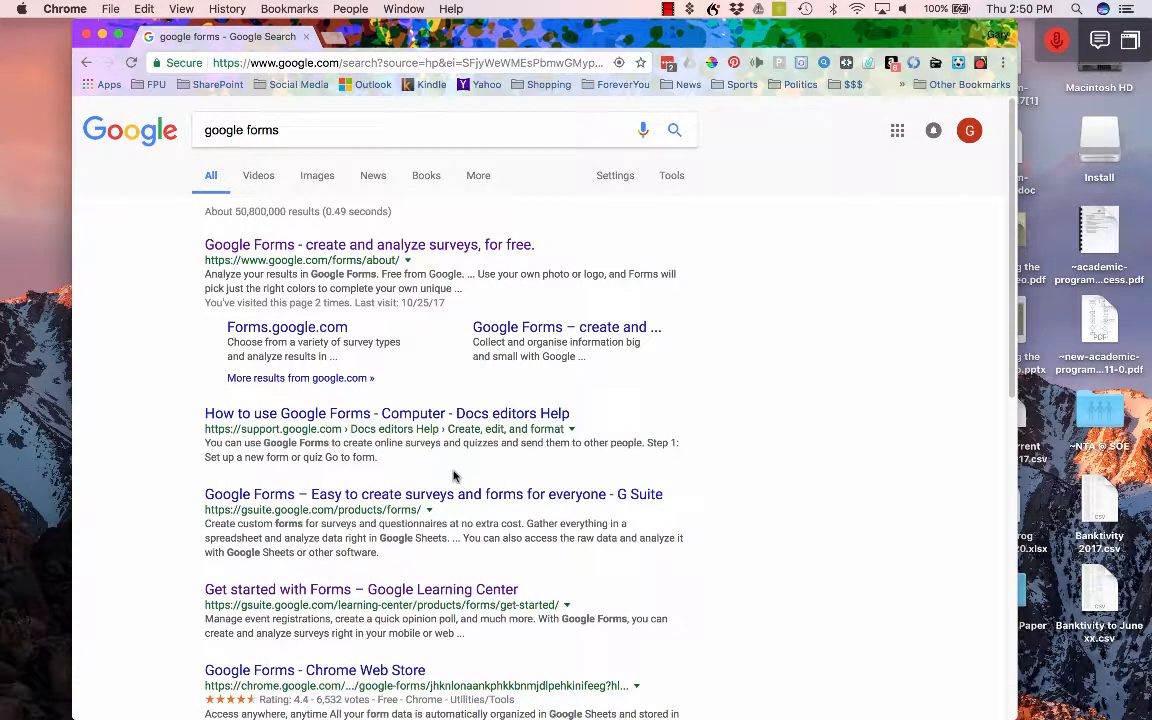
Step: Go to Google Forms through the "create and analyze surveys, for free" result and start a blank form
{"action": "left_click", "coordinate": [392, 246]}
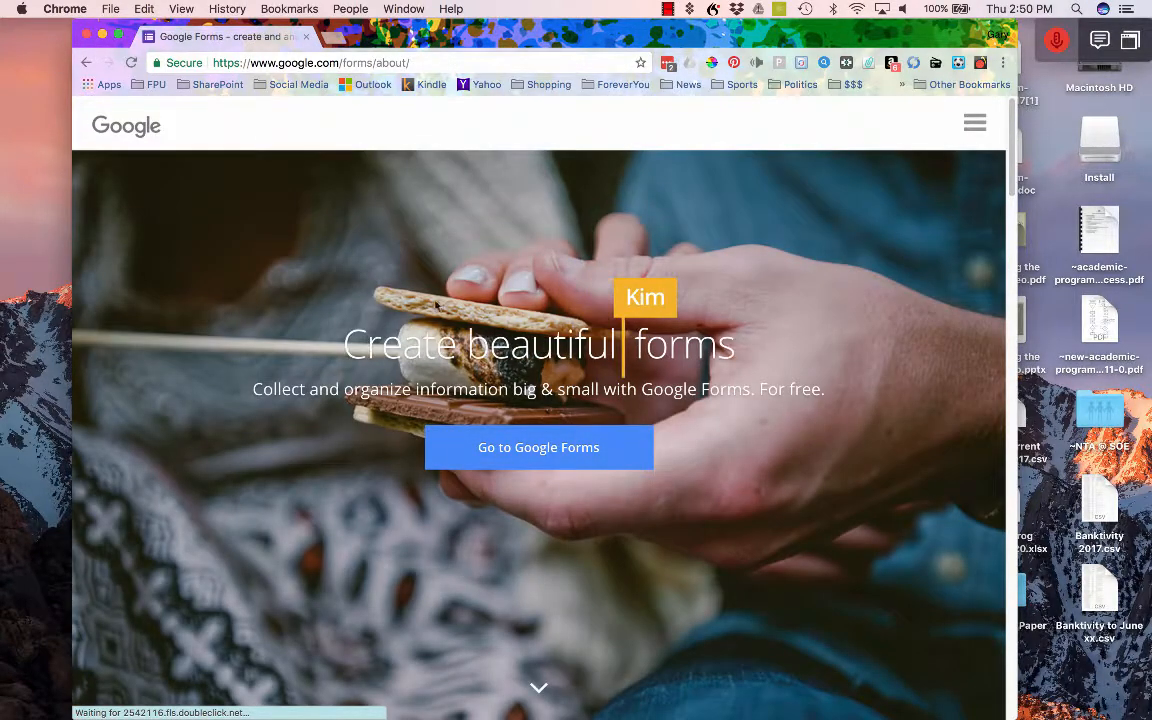
{"action": "left_click", "coordinate": [541, 456]}
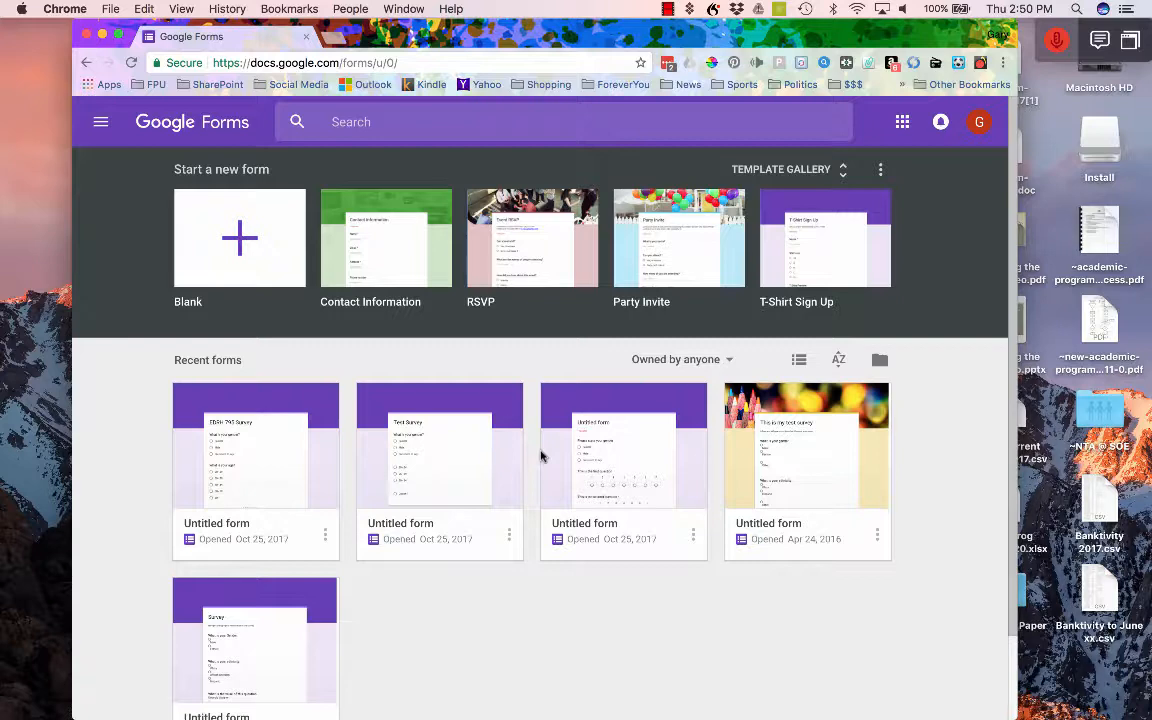
{"action": "left_click", "coordinate": [248, 240]}
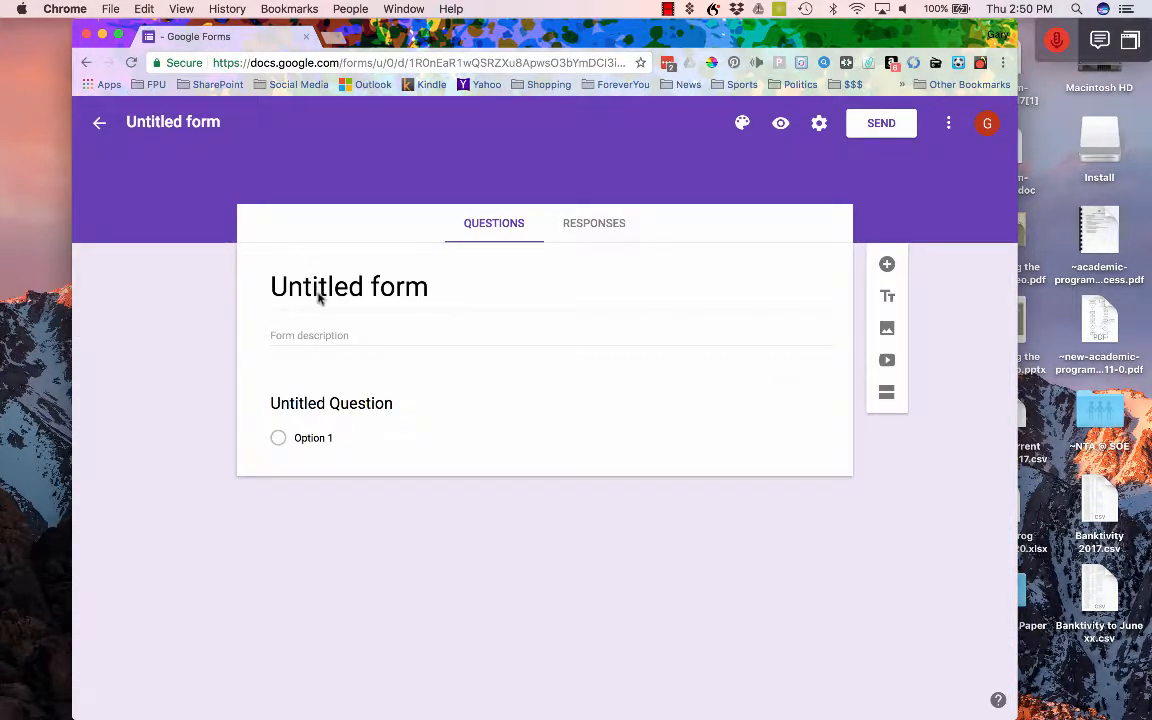
Step: Title the form "Test Survey"
{"action": "left_click", "coordinate": [330, 289]}
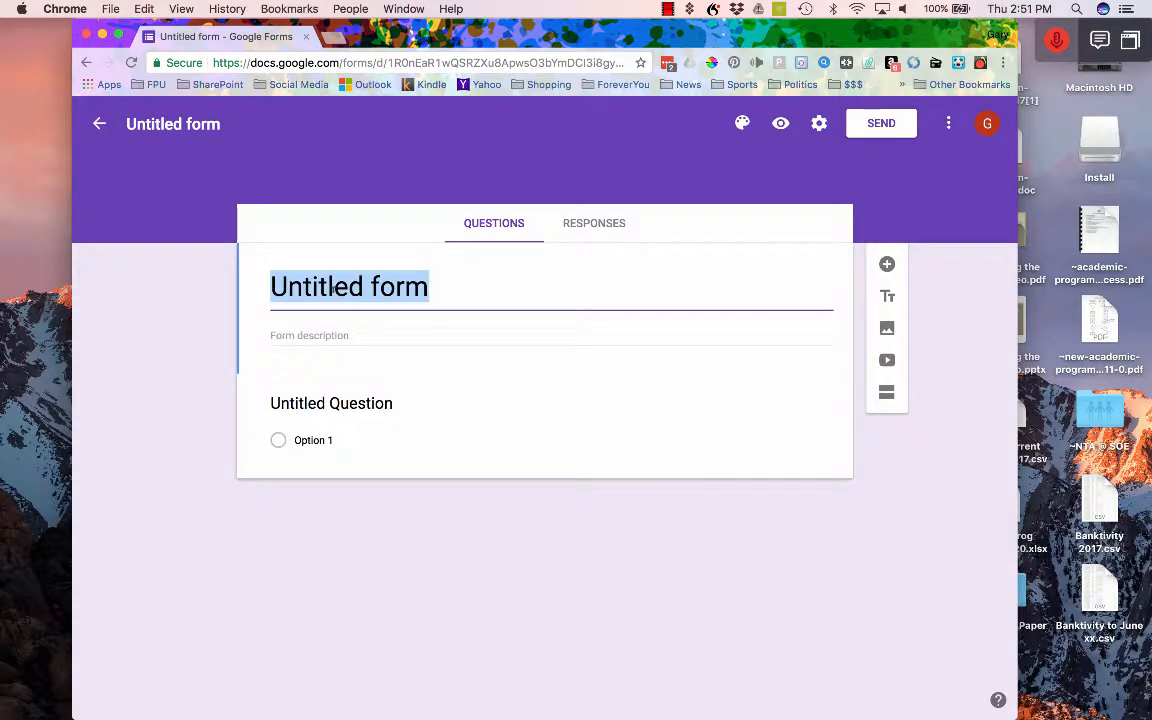
{"action": "type", "text": "Test Su"}
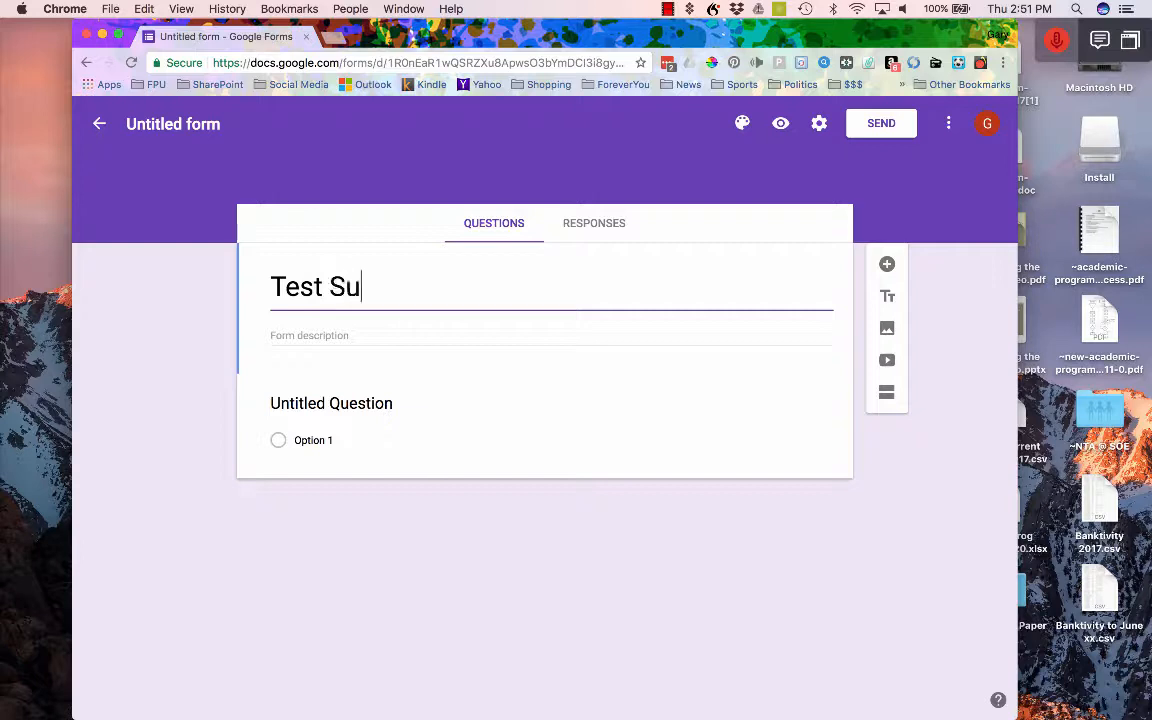
{"action": "type", "text": "rvey"}
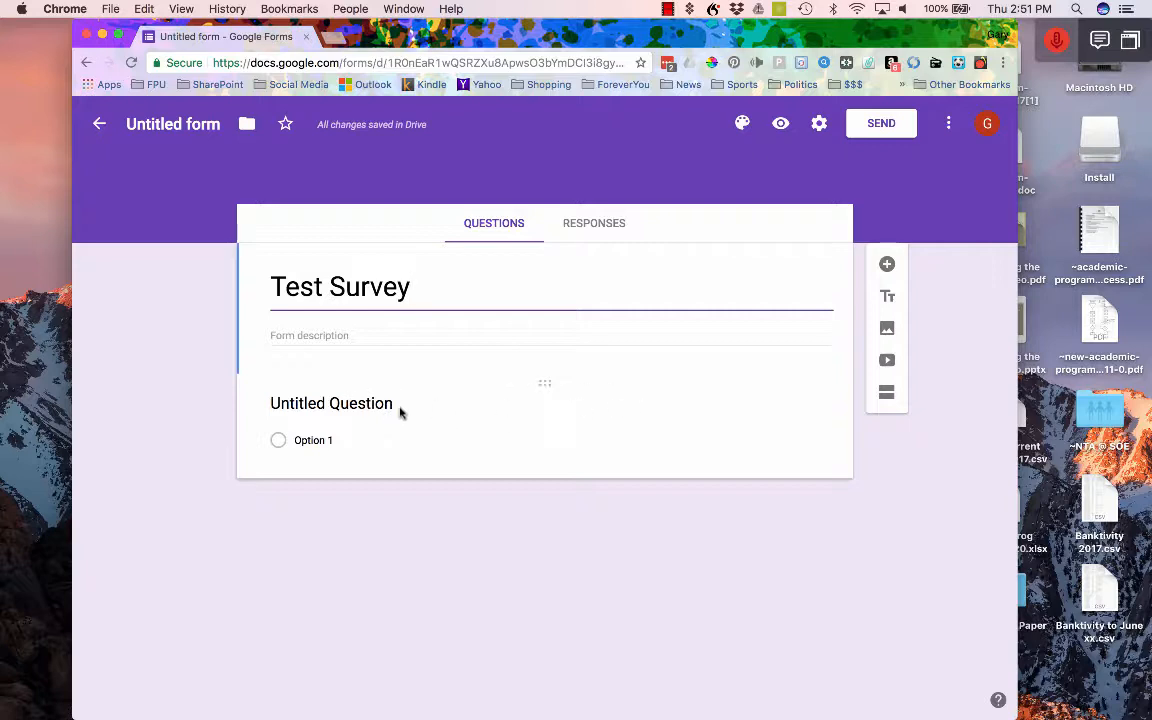
Step: Make the first question a multiple choice reading "What is your gender?" and add all suggested answer options
{"action": "left_click", "coordinate": [547, 408]}
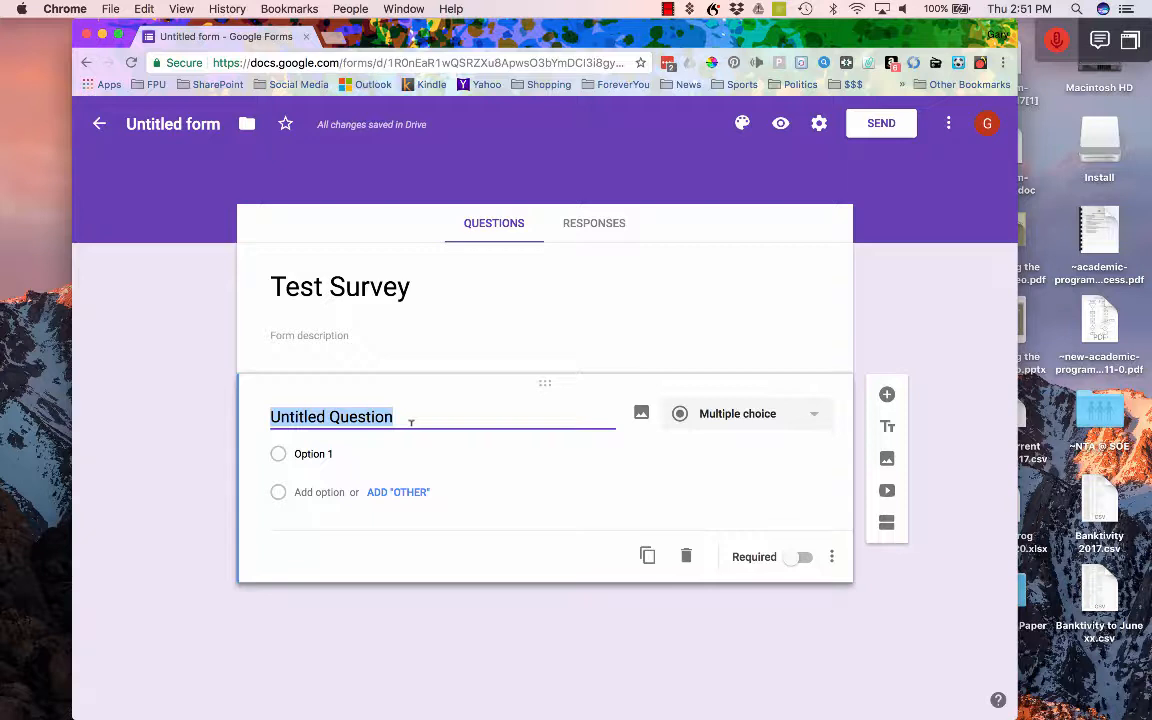
{"action": "left_click", "coordinate": [816, 418]}
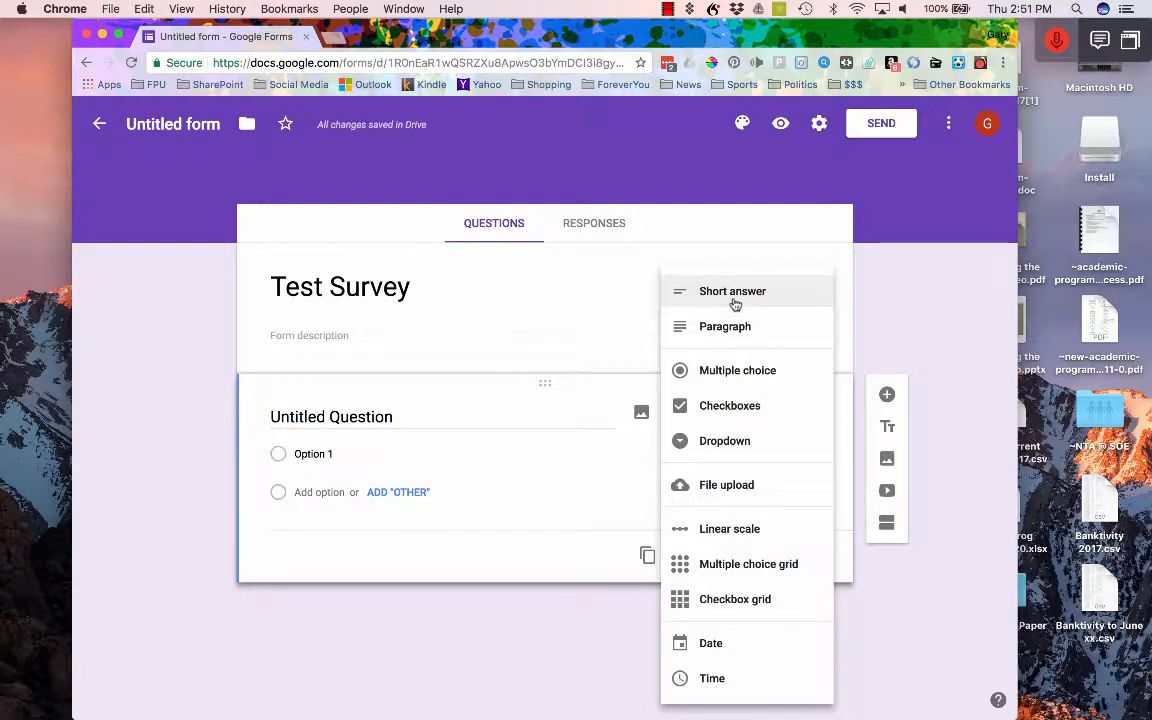
{"action": "left_click", "coordinate": [733, 372]}
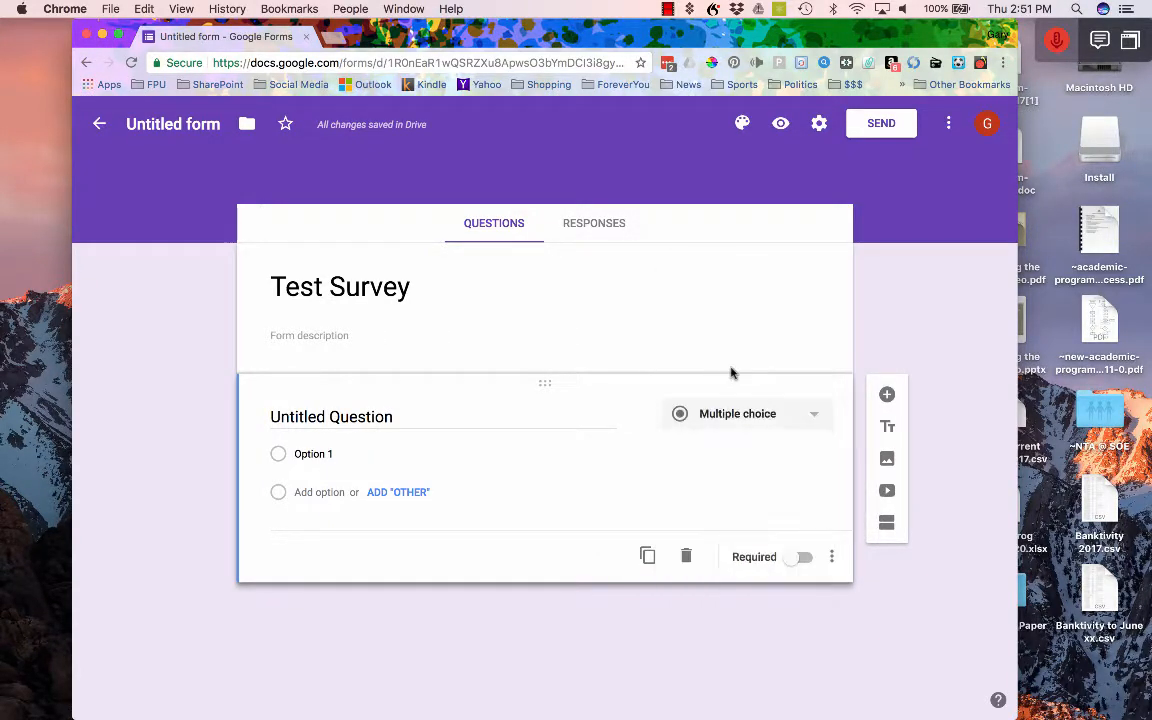
{"action": "left_click", "coordinate": [396, 416]}
{"action": "type", "text": "What is your "}
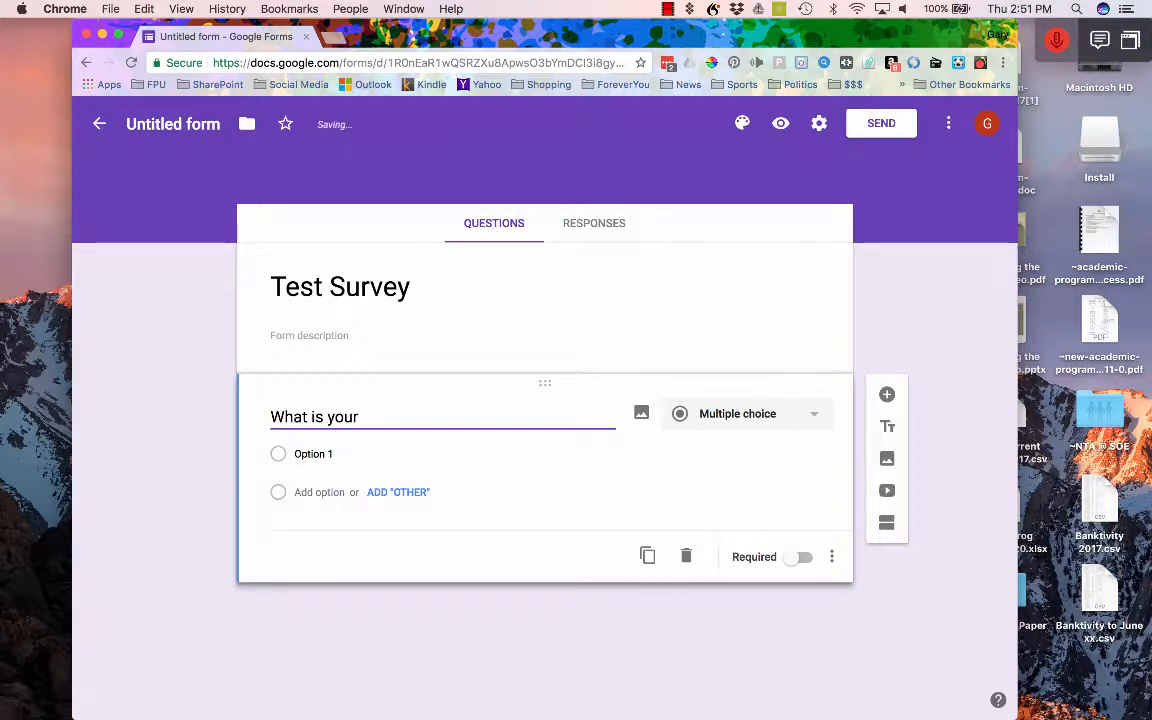
{"action": "type", "text": "gender?"}
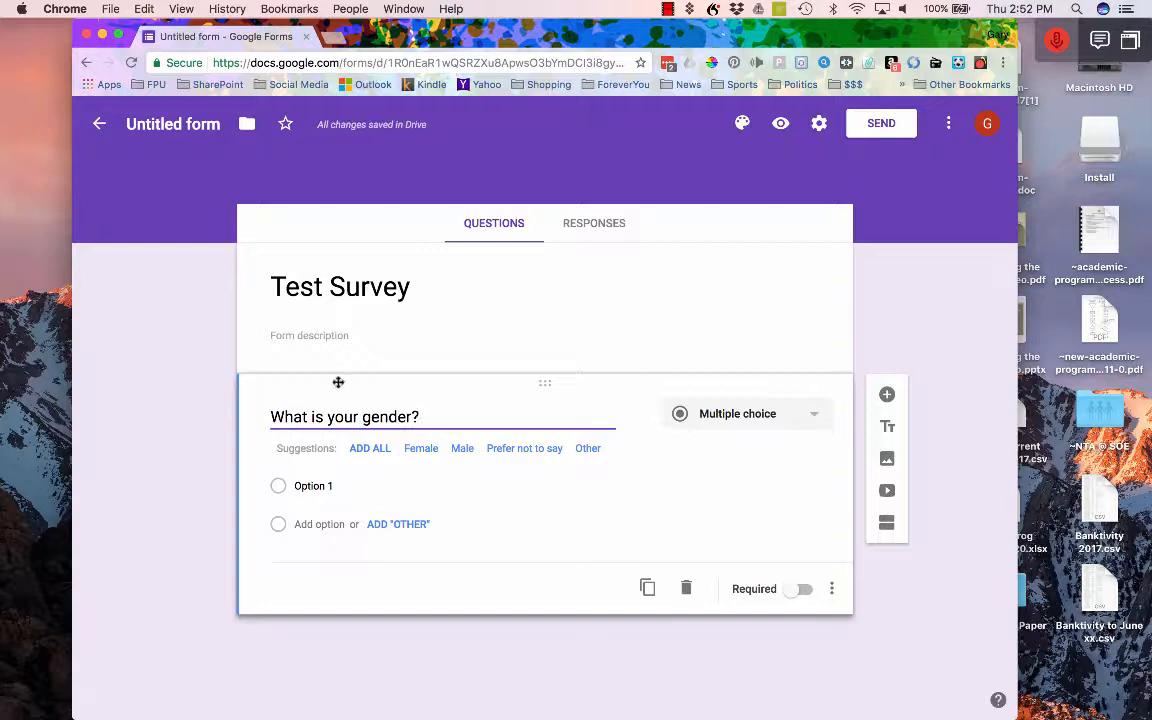
{"action": "left_click", "coordinate": [367, 448]}
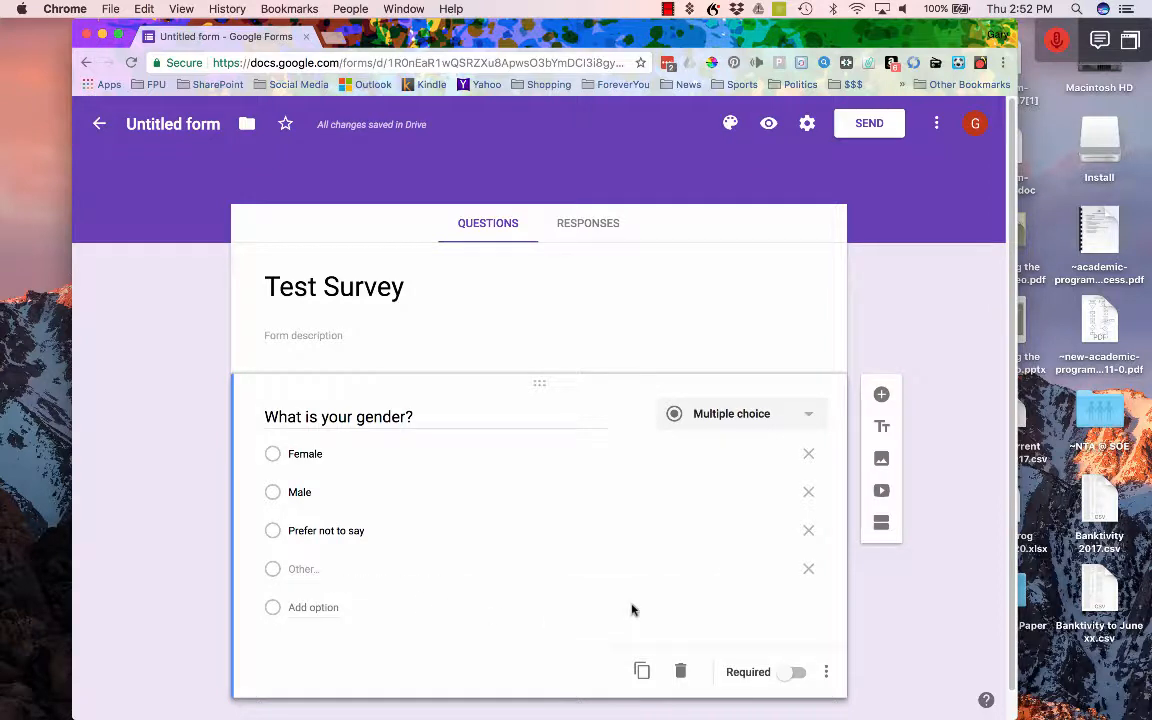
Step: Add a new question below the gender question
{"action": "scroll", "coordinate": [428, 552], "scroll_direction": "down", "scroll_amount": 1}
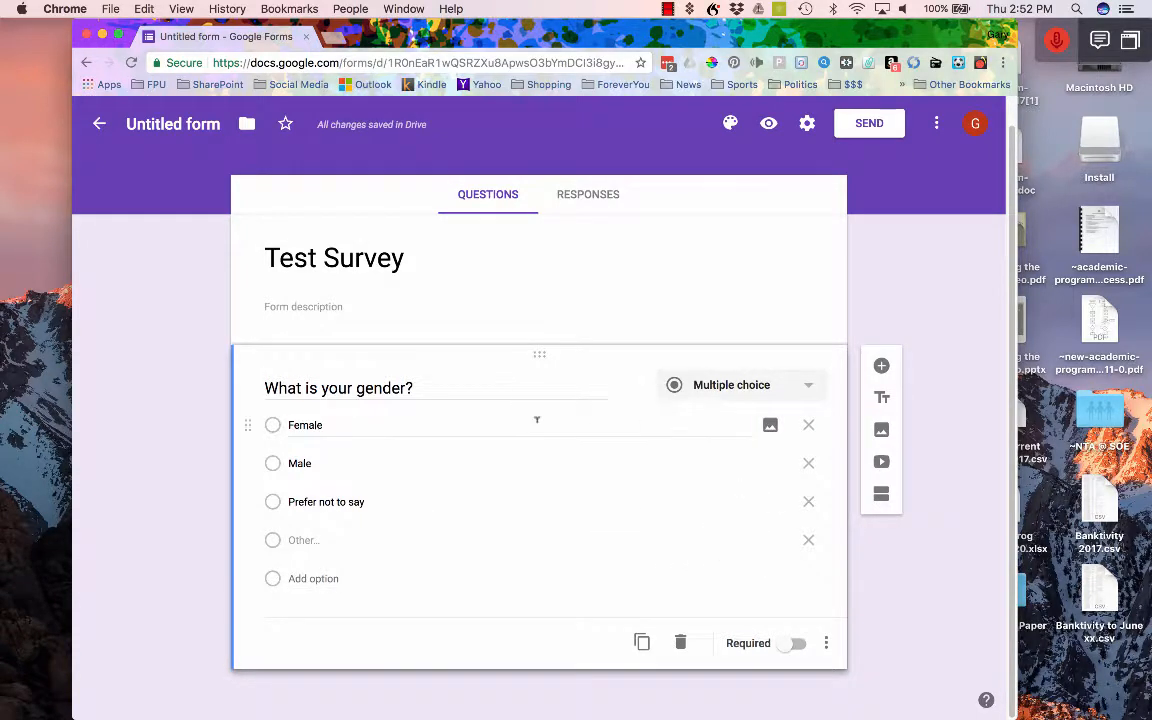
{"action": "left_click", "coordinate": [881, 365]}
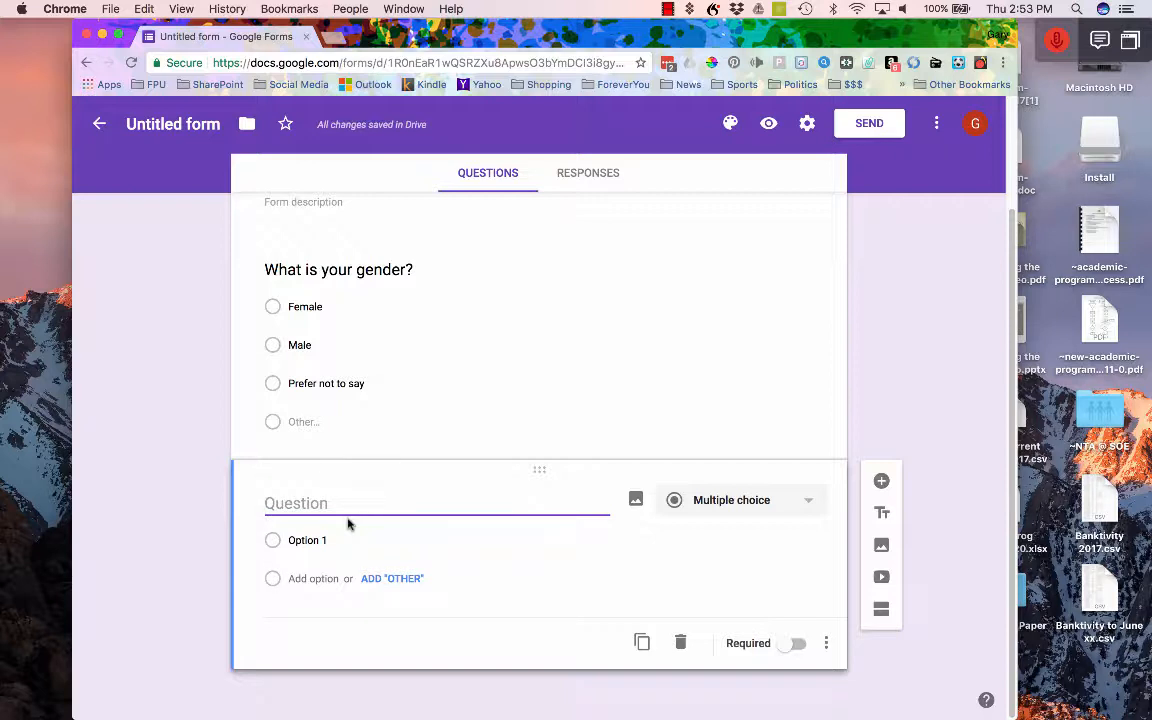
{"action": "type", "text": "Doo yo"}
{"action": "key", "text": "BackSpace"}
{"action": "key", "text": "BackSpace"}
{"action": "key", "text": "BackSpace"}
{"action": "key", "text": "BackSpace"}
{"action": "key", "text": "BackSpace"}
{"action": "key", "text": "BackSpace"}
{"action": "key", "text": "BackSpace"}
Step: Enter "I find EDRH 795 helpful in preparing me to complete my thesis." as the second question's text
{"action": "type", "text": "I find E"}
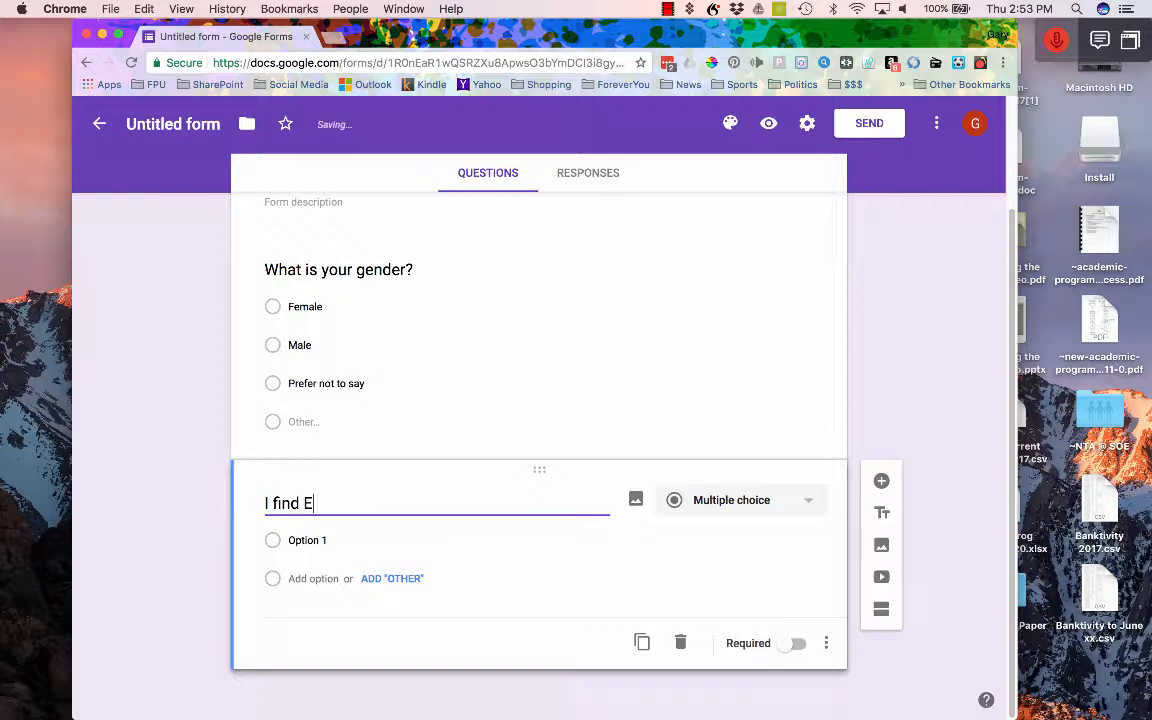
{"action": "type", "text": "DRH 795 helf"}
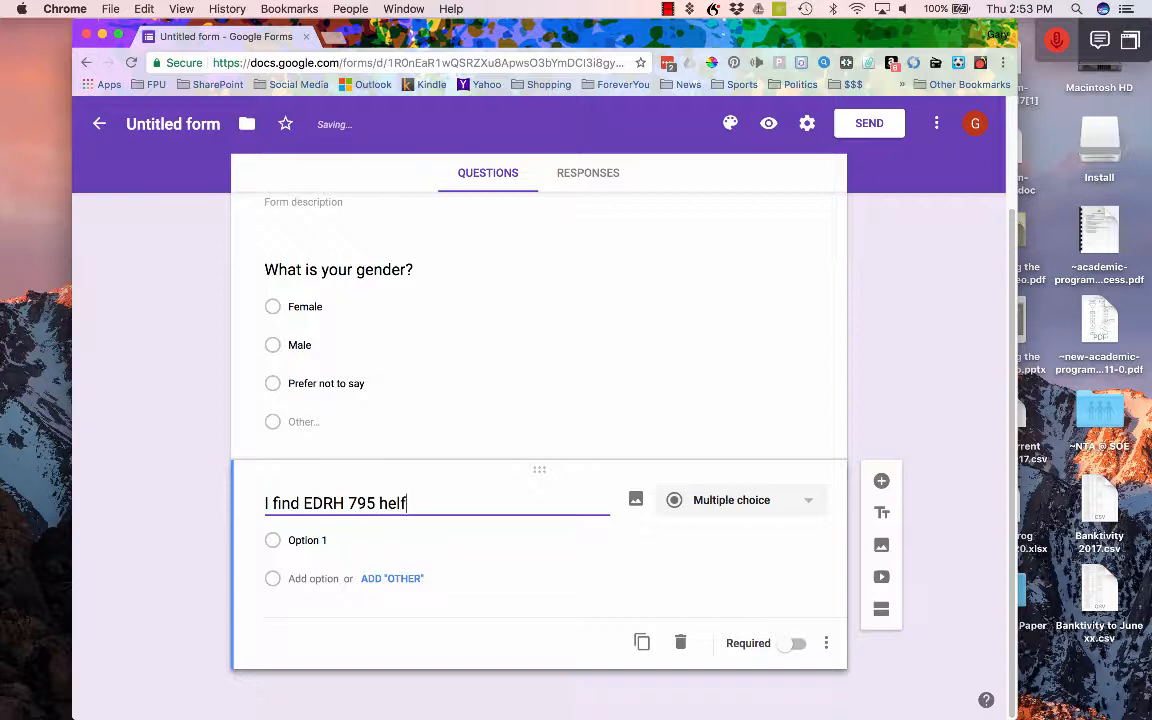
{"action": "key", "text": "BackSpace"}
{"action": "type", "text": "pful in preparing "}
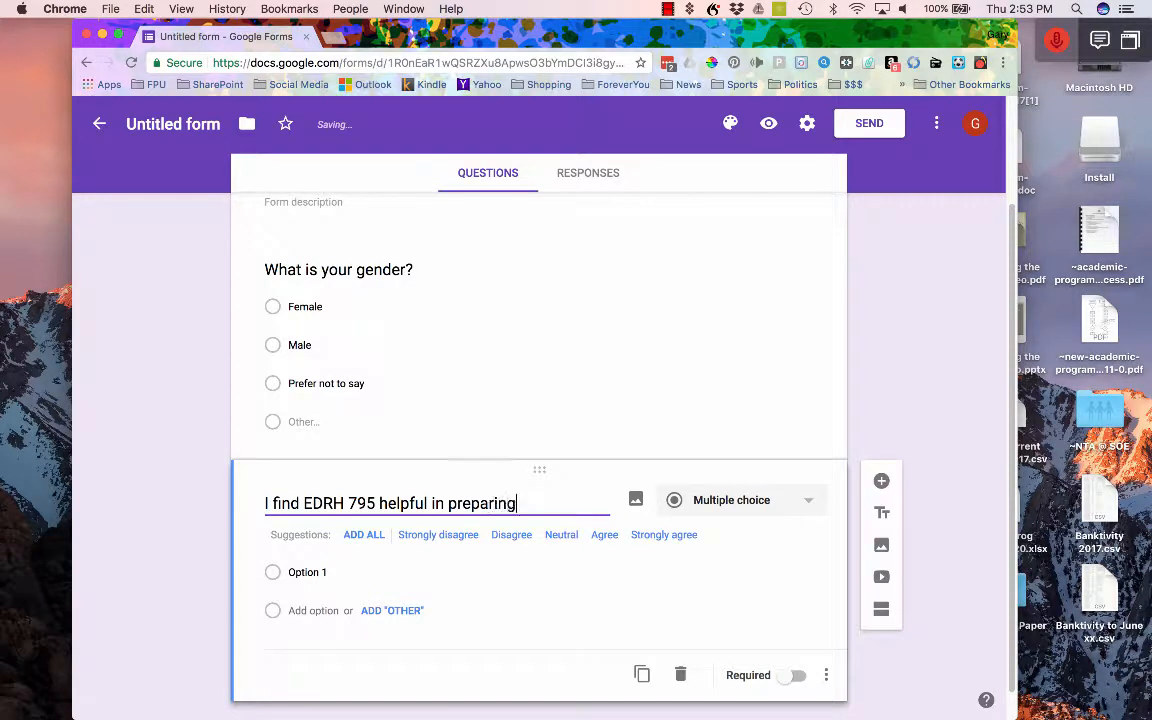
{"action": "type", "text": "me to complete ;m"}
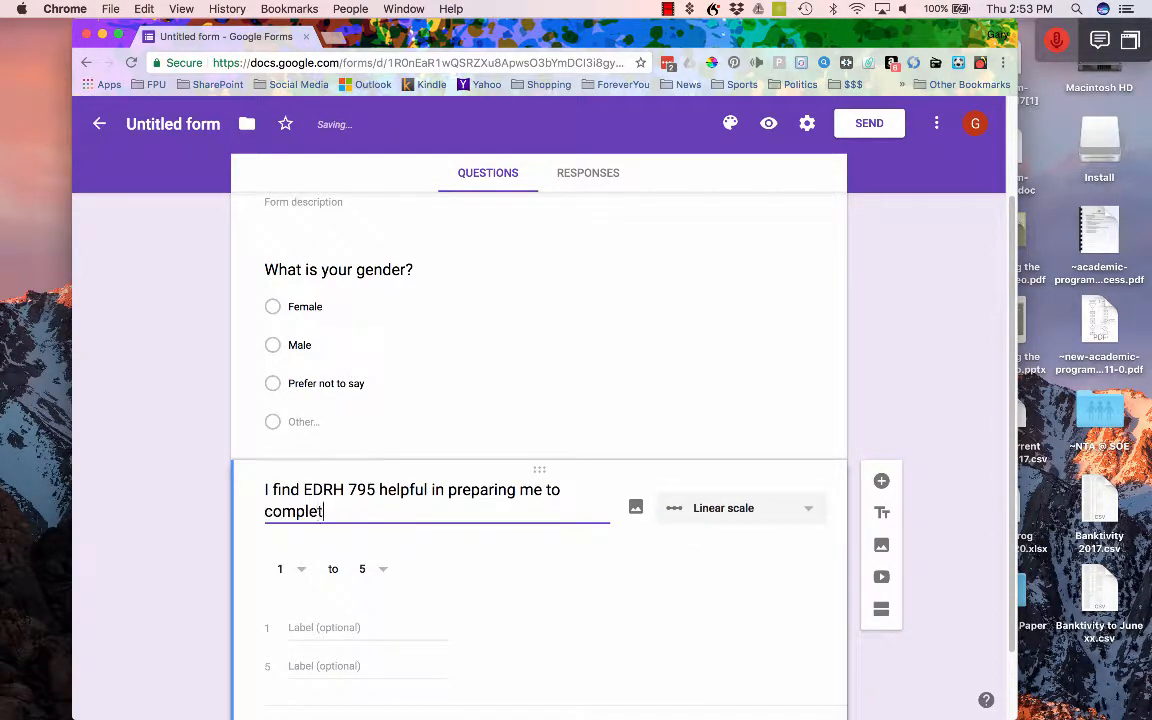
{"action": "key", "text": "BackSpace"}
{"action": "key", "text": "BackSpace"}
{"action": "key", "text": "BackSpace"}
{"action": "type", "text": "my th"}
{"action": "type", "text": "esis."}
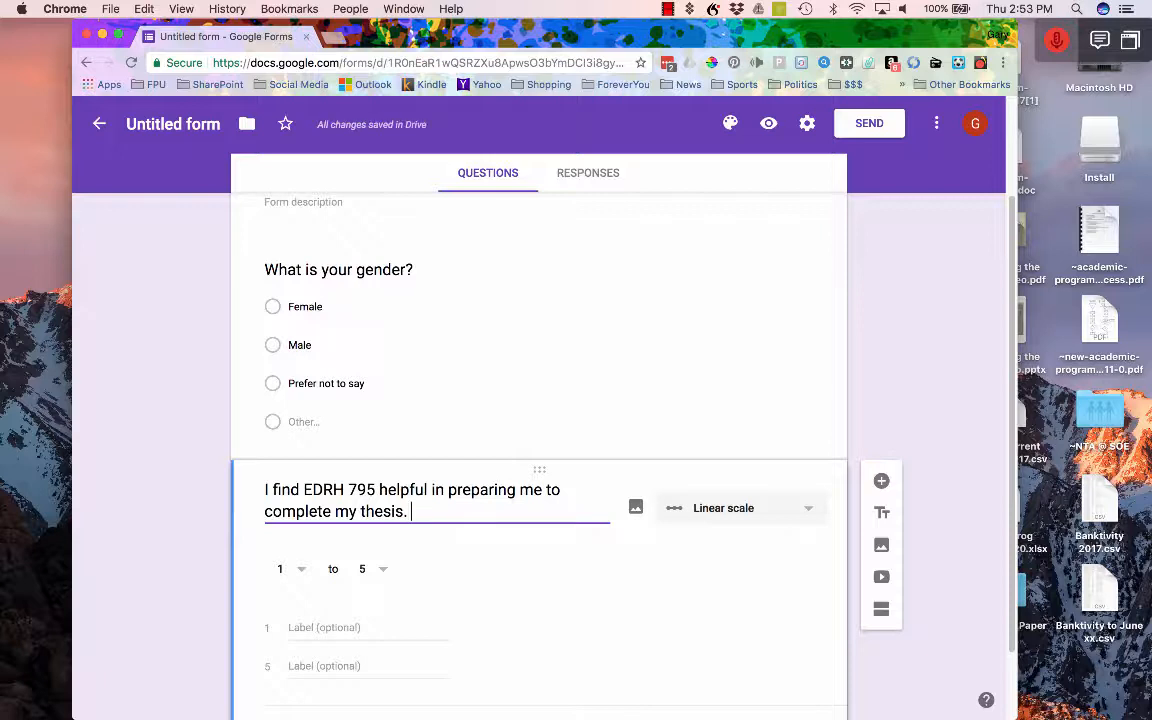
Step: Switch the thesis question's type to multiple choice and back to linear scale
{"action": "scroll", "coordinate": [216, 507], "scroll_direction": "down", "scroll_amount": 1}
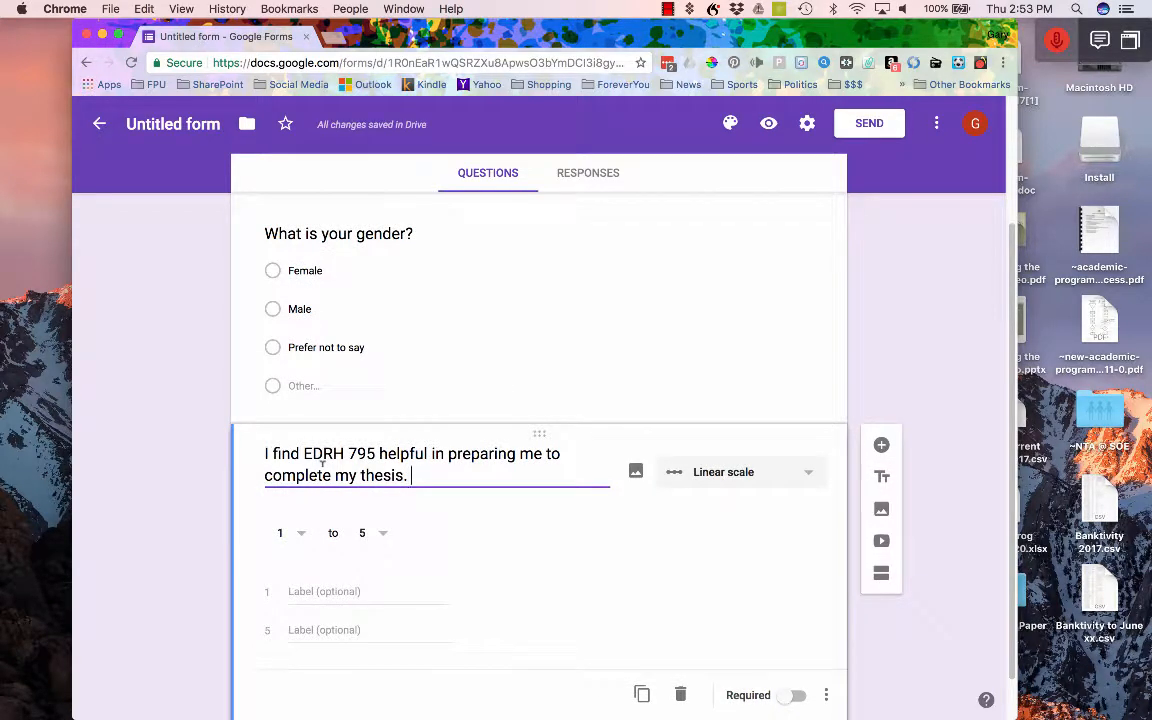
{"action": "left_click", "coordinate": [806, 478]}
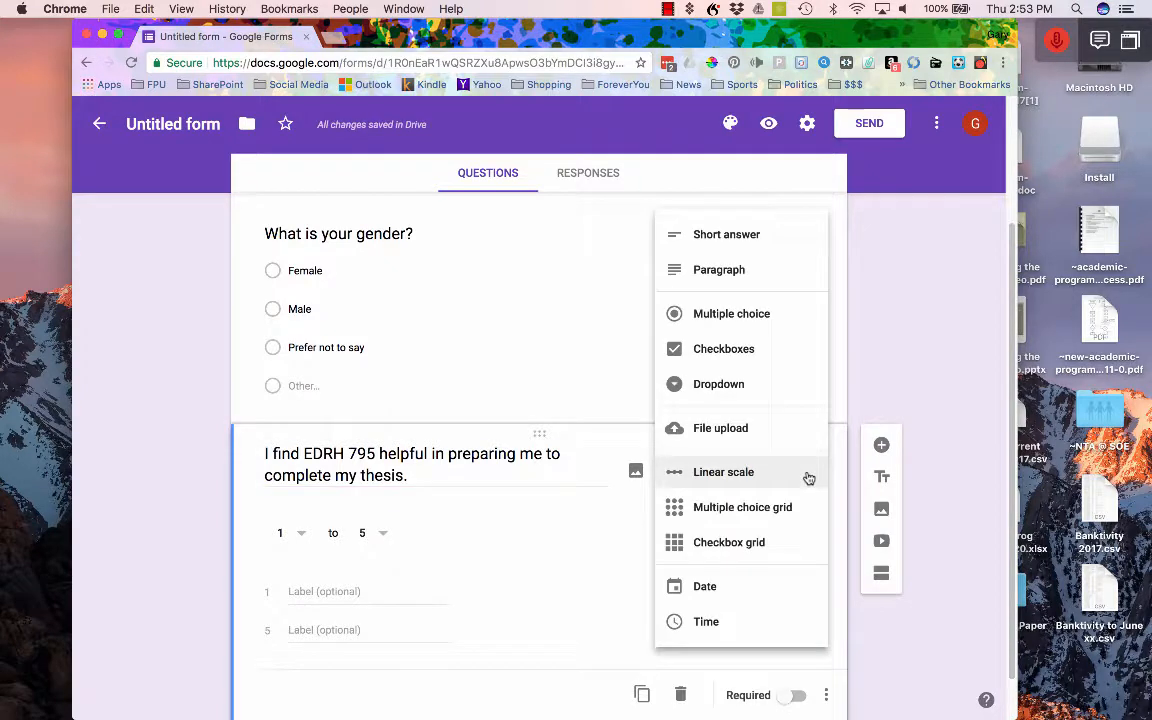
{"action": "left_click", "coordinate": [759, 315]}
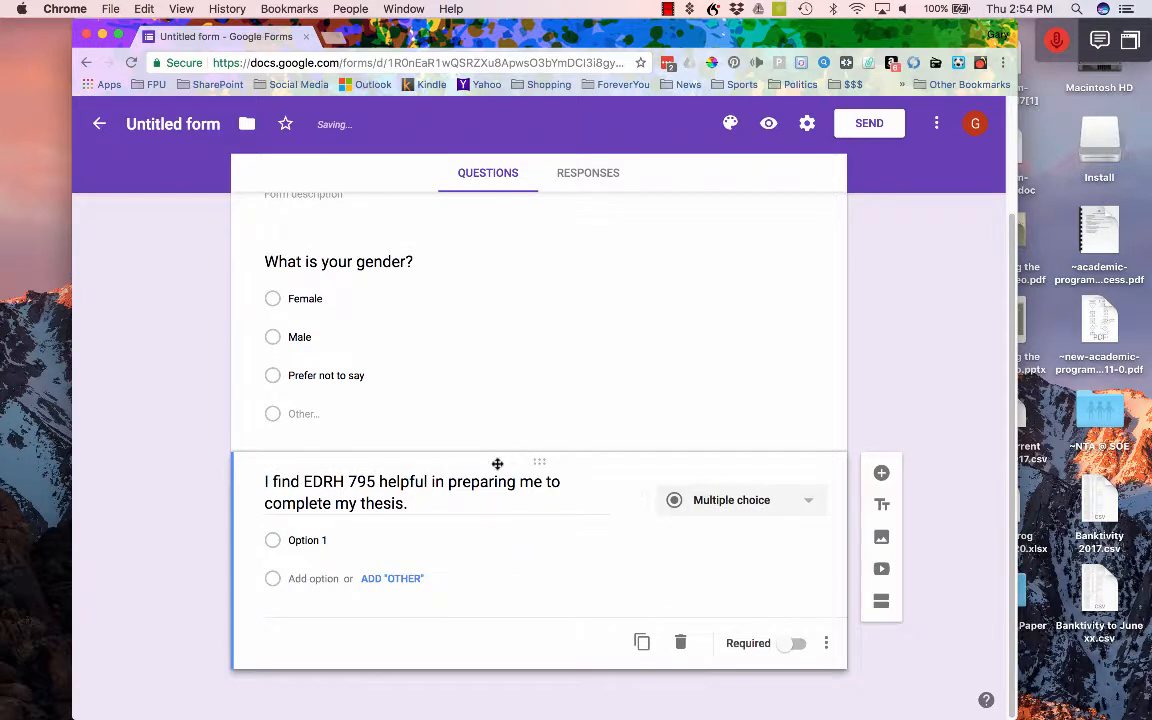
{"action": "left_click", "coordinate": [810, 502]}
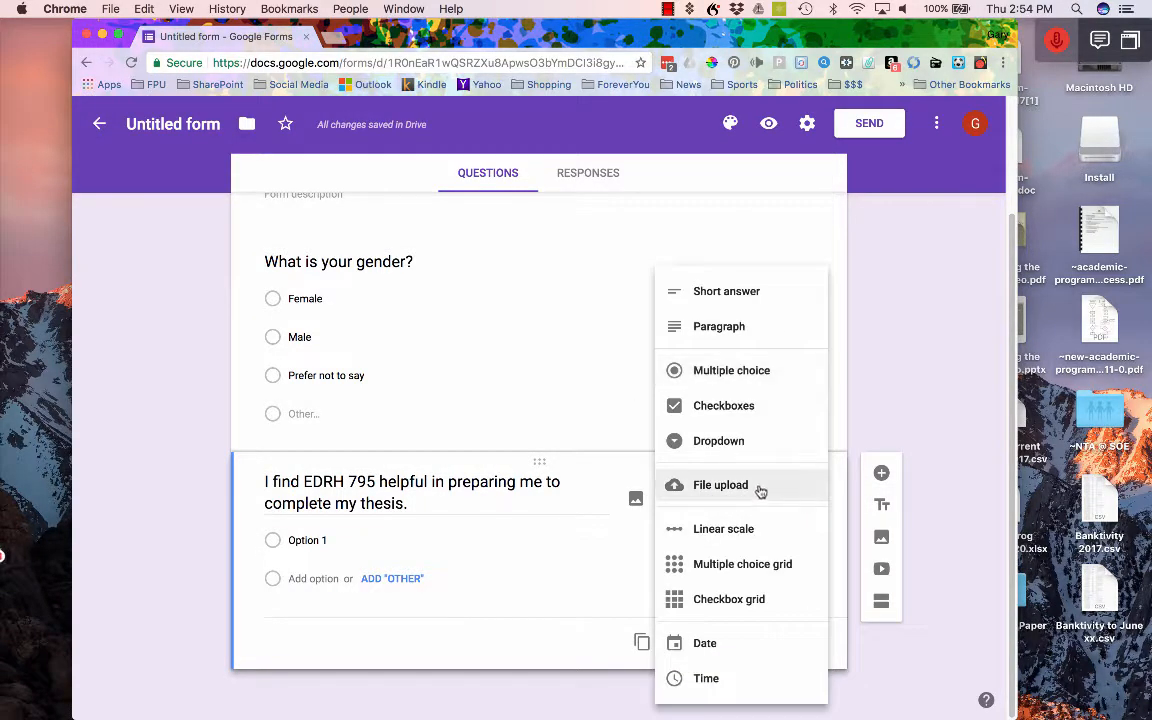
{"action": "left_click", "coordinate": [727, 537]}
Step: Set the upper end of the thesis question's linear scale to 7
{"action": "scroll", "coordinate": [566, 461], "scroll_direction": "down", "scroll_amount": 2}
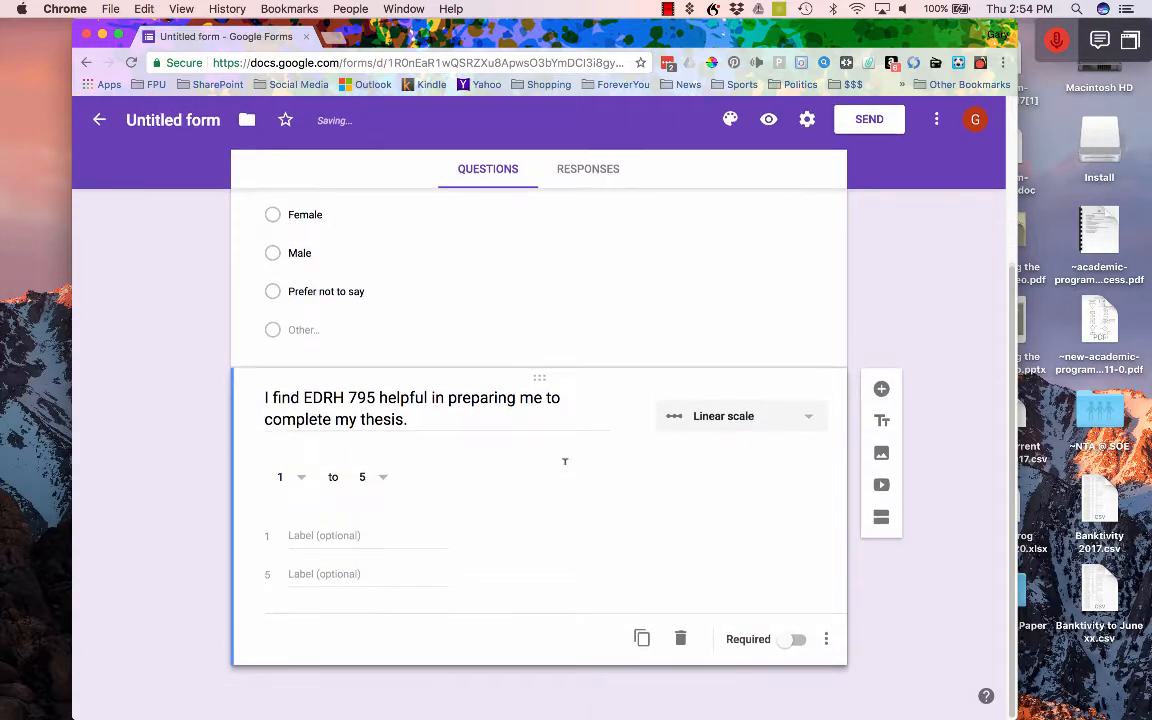
{"action": "left_click", "coordinate": [381, 482]}
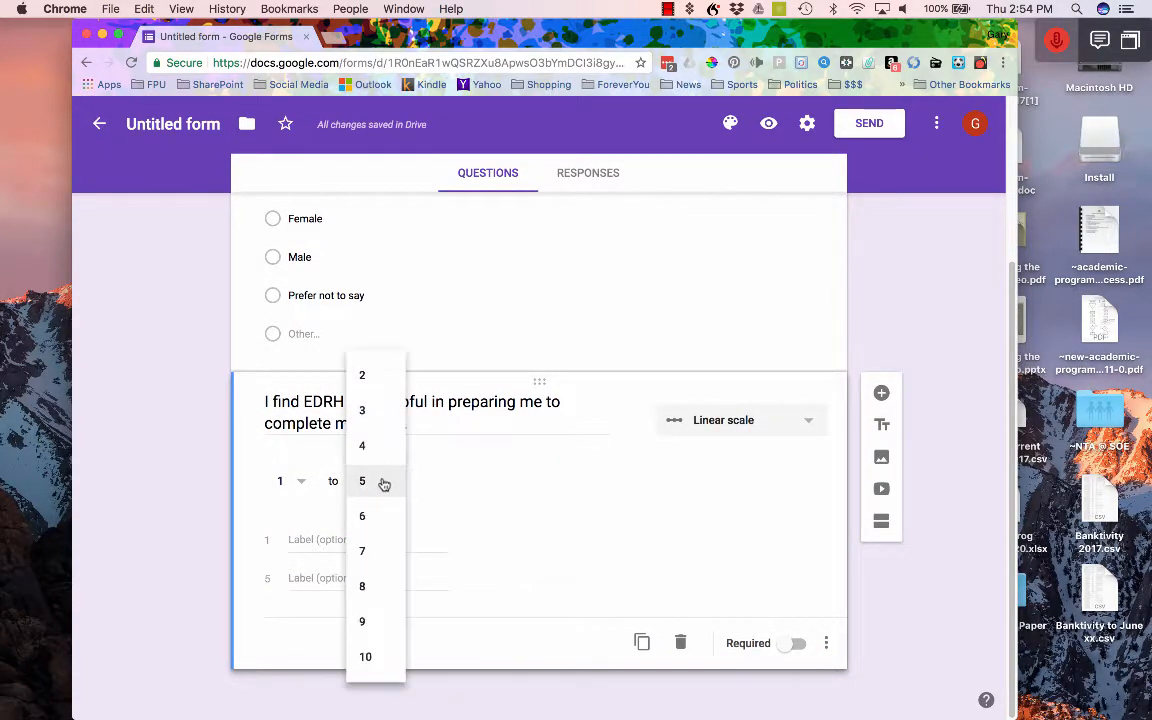
{"action": "left_click", "coordinate": [370, 558]}
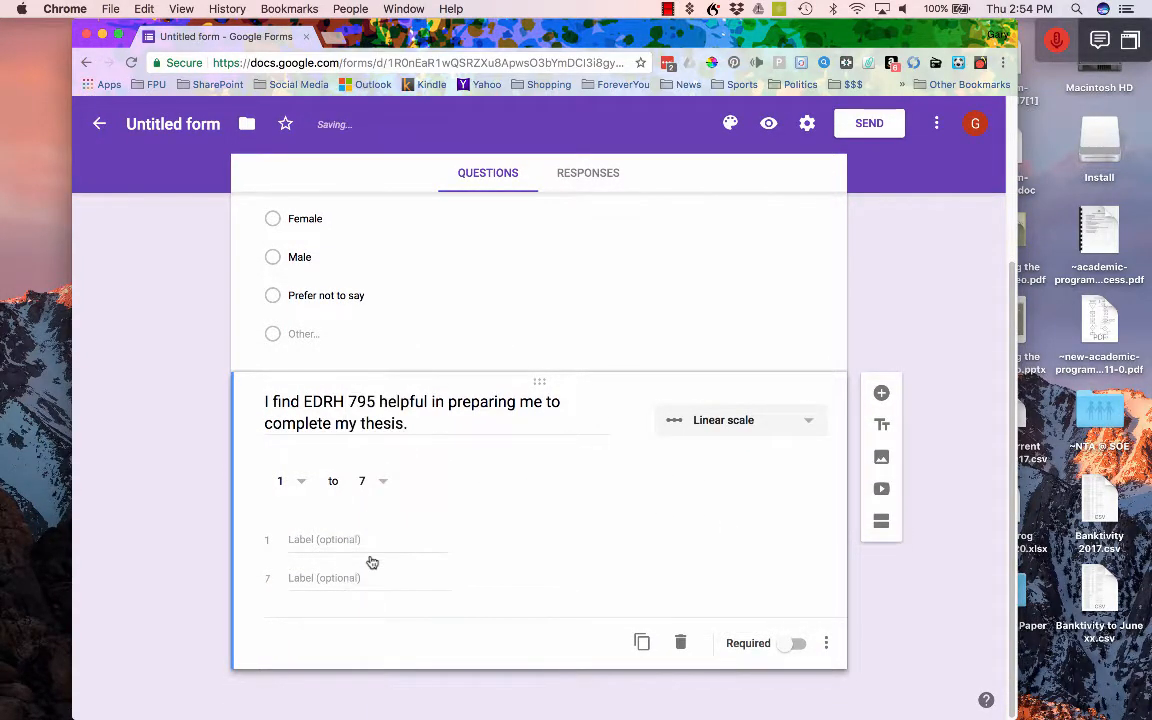
Step: Label the scale's value 1 "Strongly disagree" and its value 7 "Strongly agree"
{"action": "left_click", "coordinate": [364, 539]}
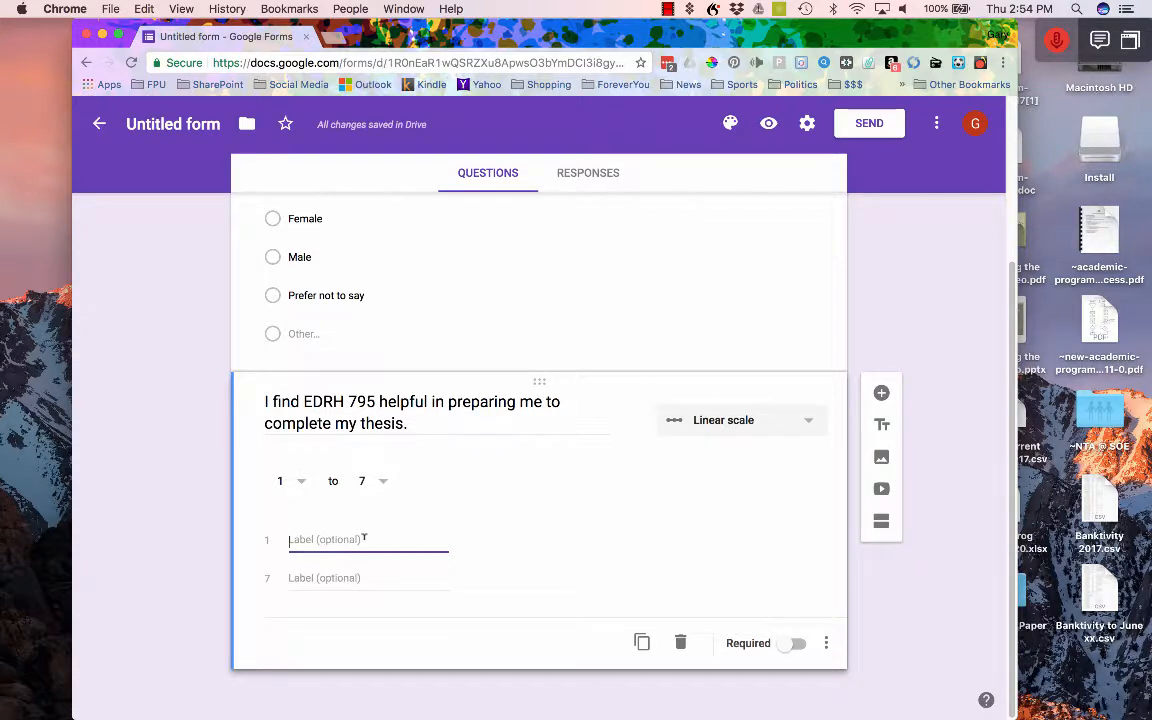
{"action": "type", "text": "Strongly"}
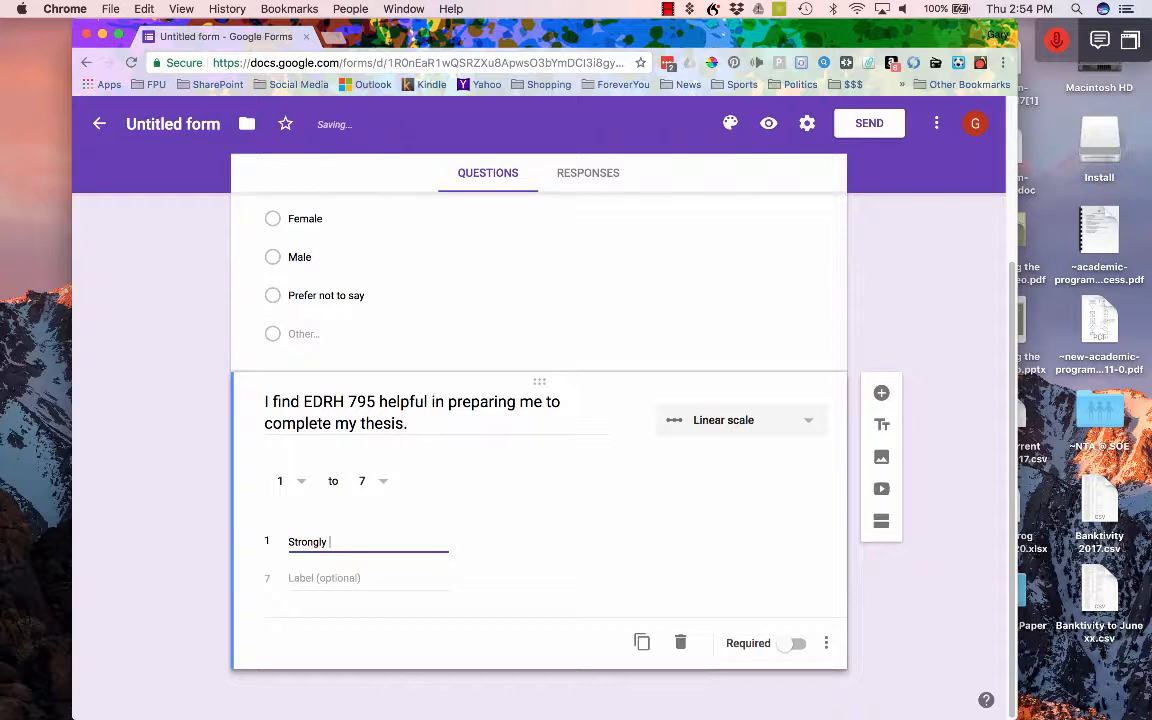
{"action": "type", "text": " disagree"}
{"action": "key", "text": "Tab"}
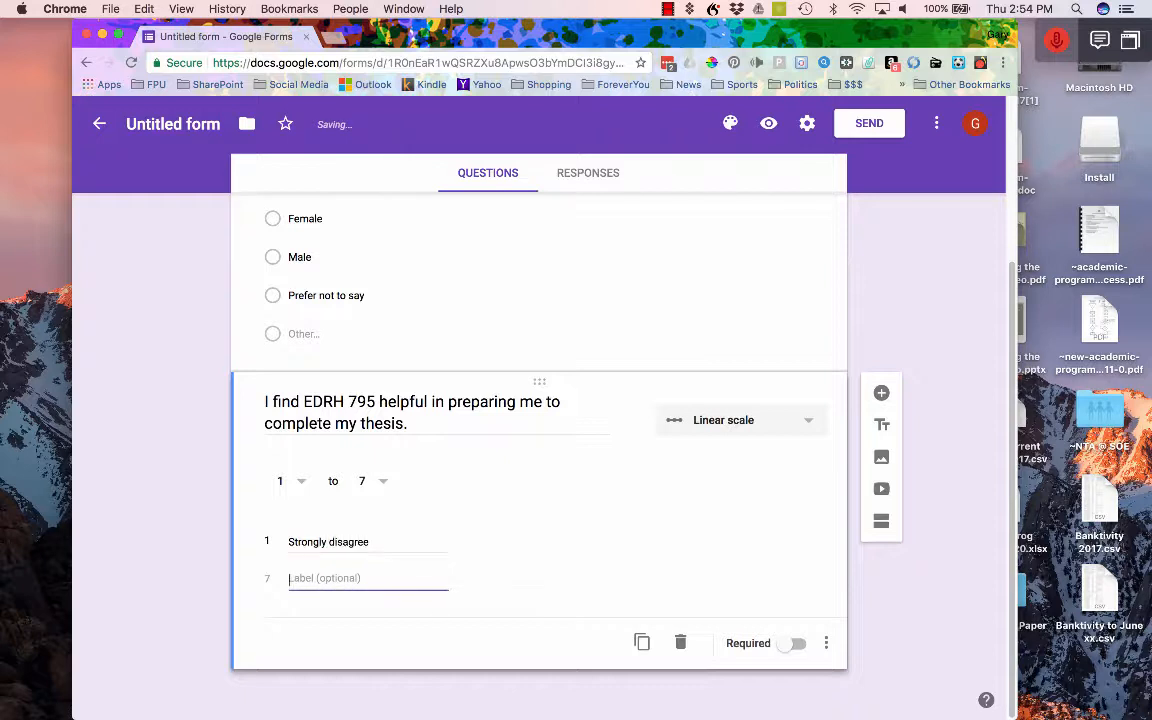
{"action": "type", "text": "Strongly agree"}
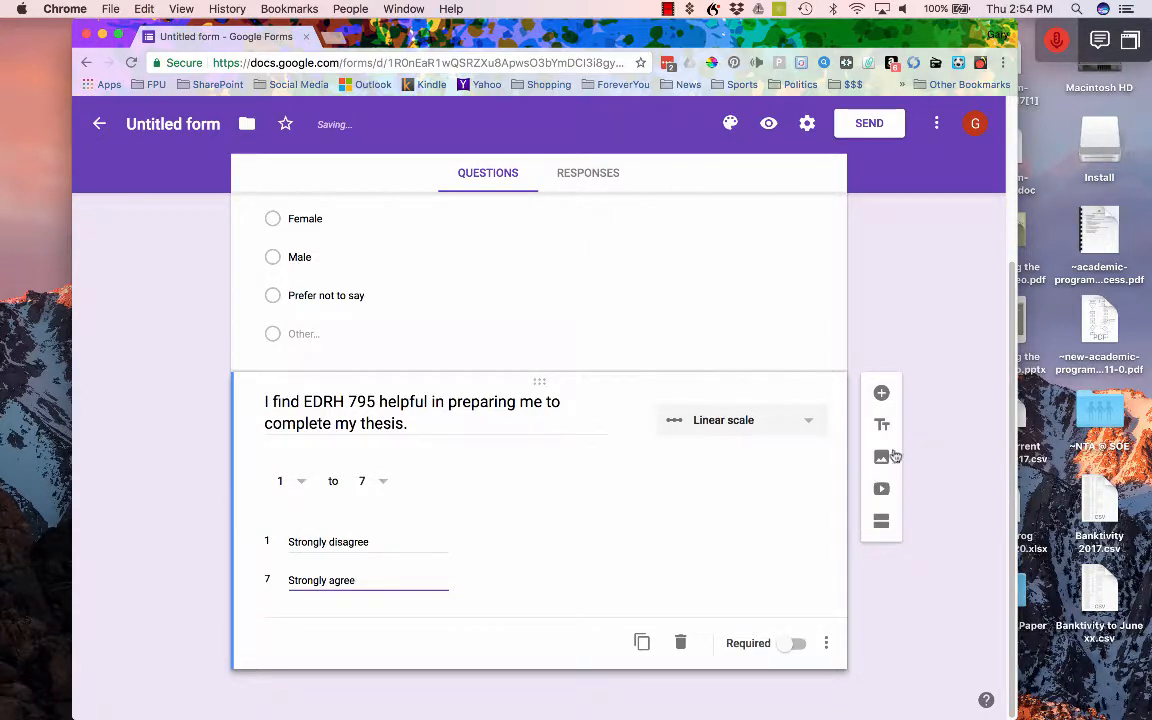
Step: Add a third question, keep it as multiple choice, and enter "I find this video helpful" as its text
{"action": "left_click", "coordinate": [882, 395]}
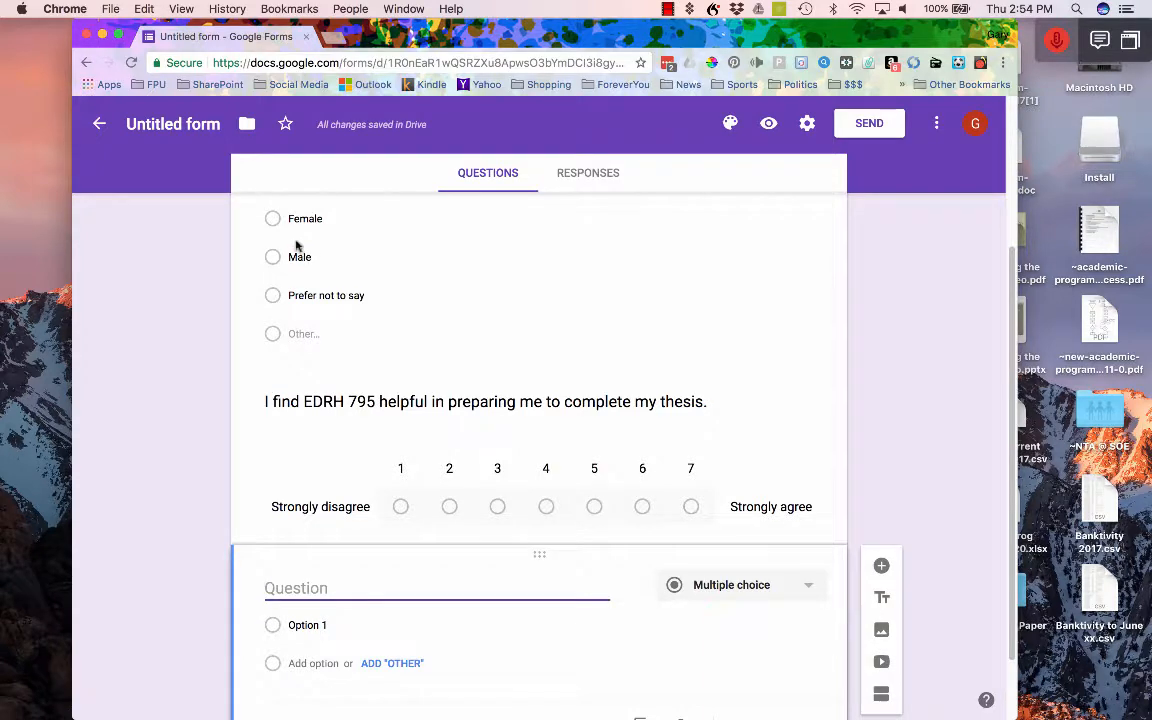
{"action": "scroll", "coordinate": [345, 270], "scroll_direction": "up", "scroll_amount": 5}
{"action": "scroll", "coordinate": [357, 287], "scroll_direction": "down", "scroll_amount": 6}
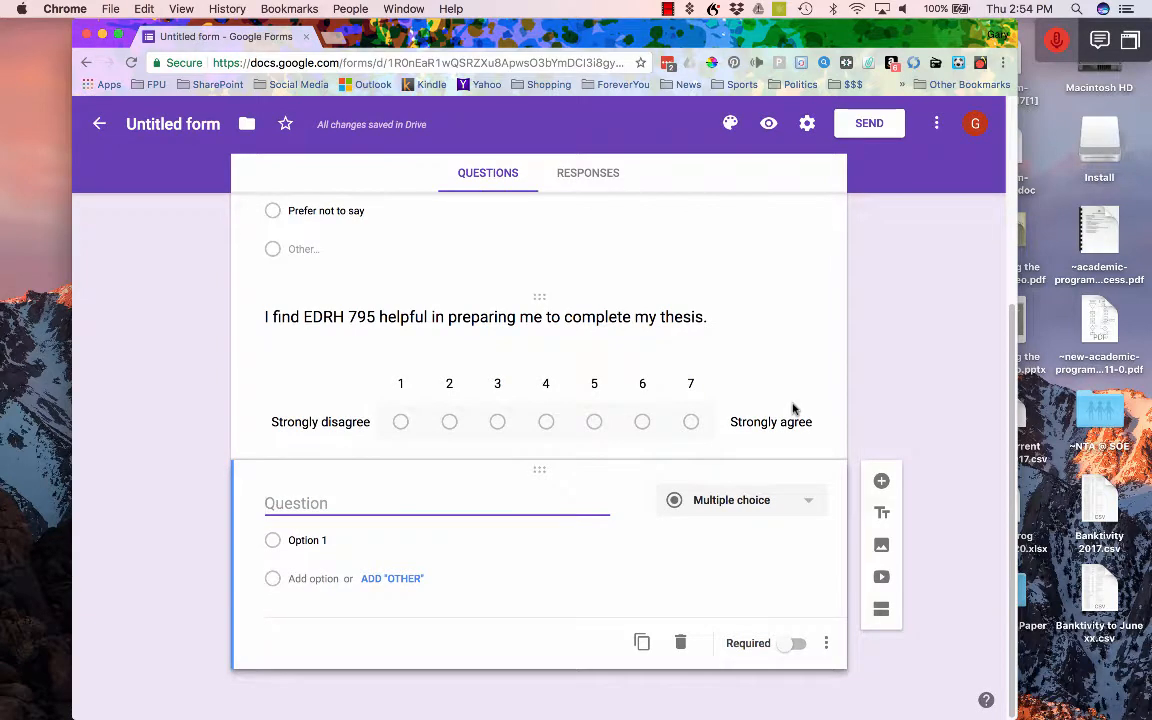
{"action": "left_click", "coordinate": [812, 502]}
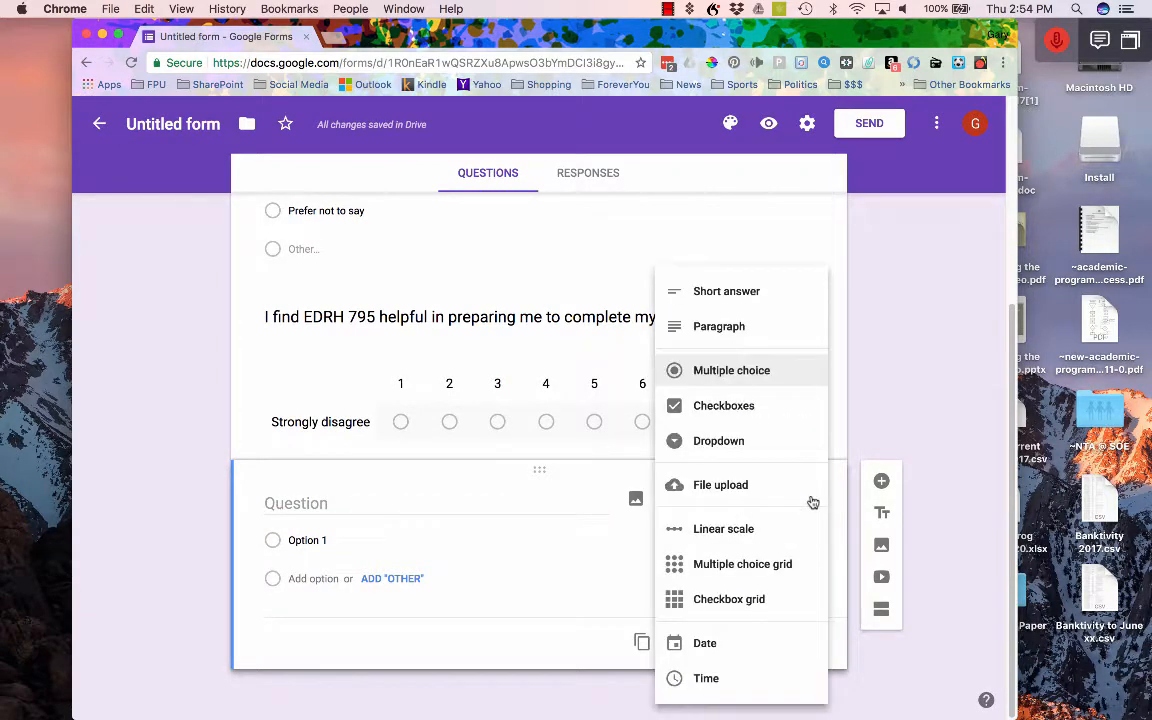
{"action": "left_click", "coordinate": [732, 372]}
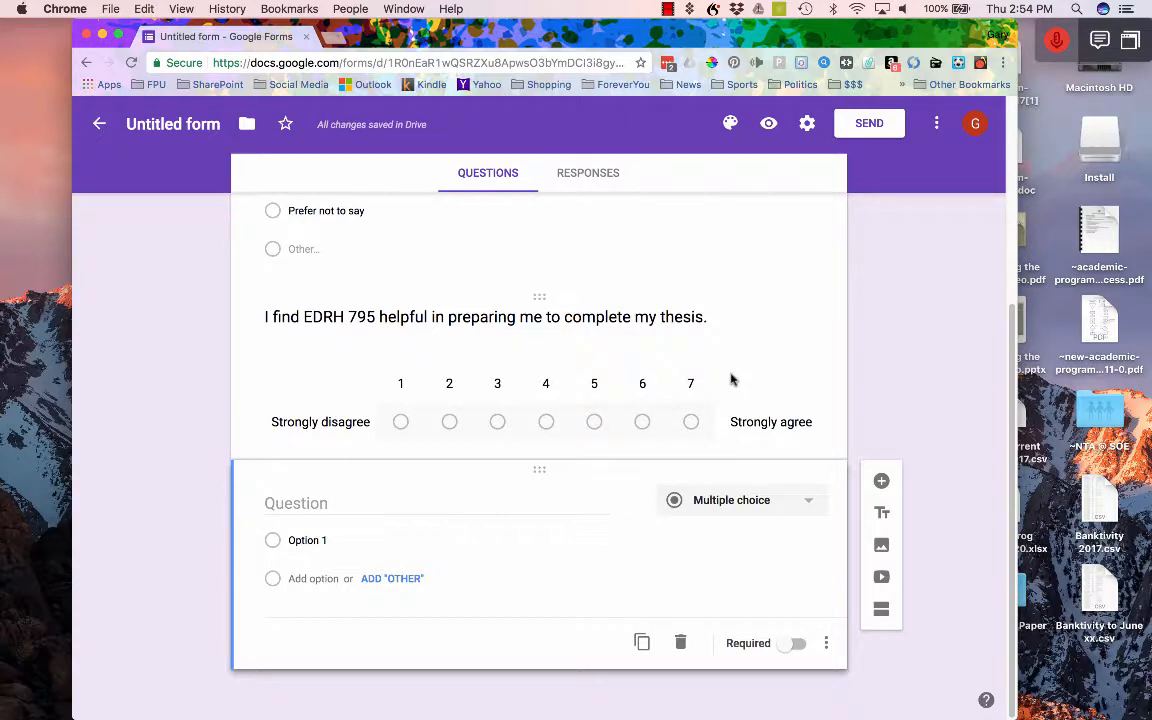
{"action": "left_click", "coordinate": [338, 494]}
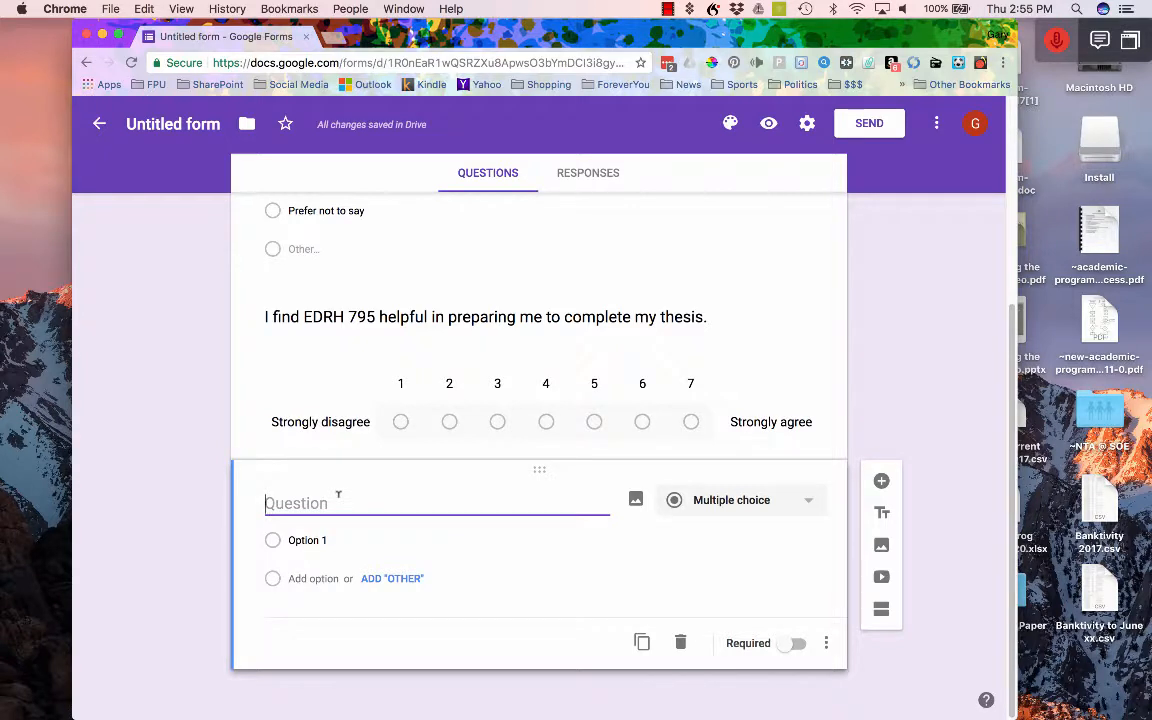
{"action": "type", "text": "I find this video"}
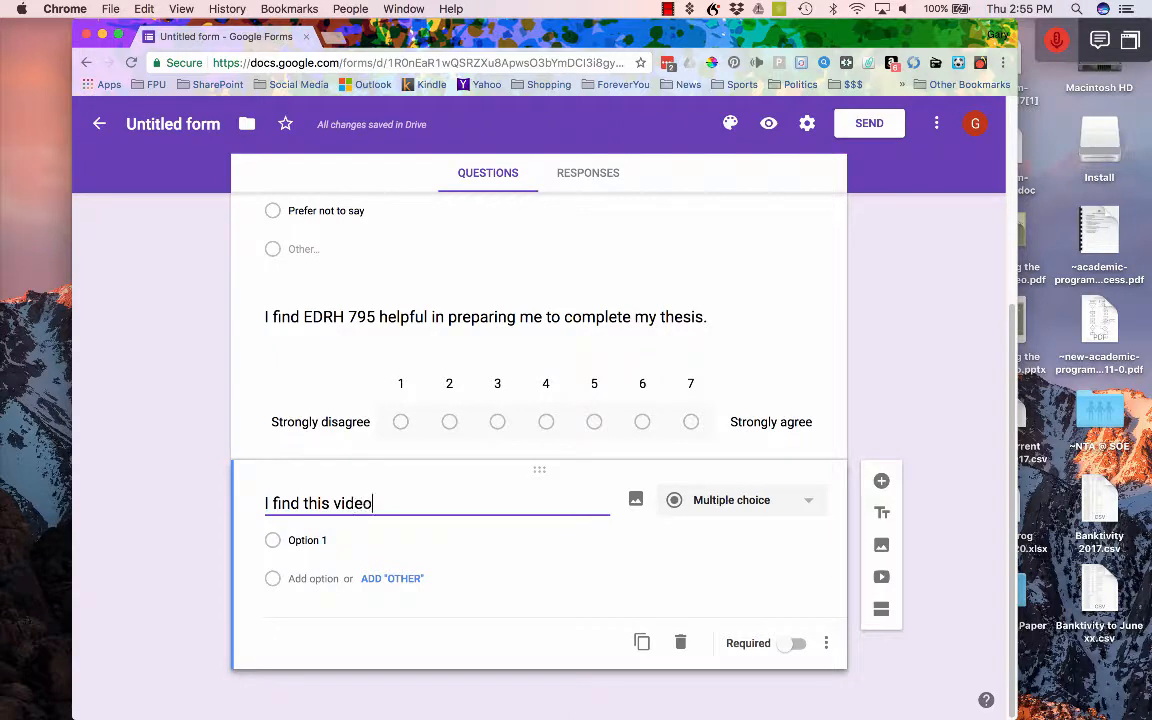
{"action": "type", "text": " helpful"}
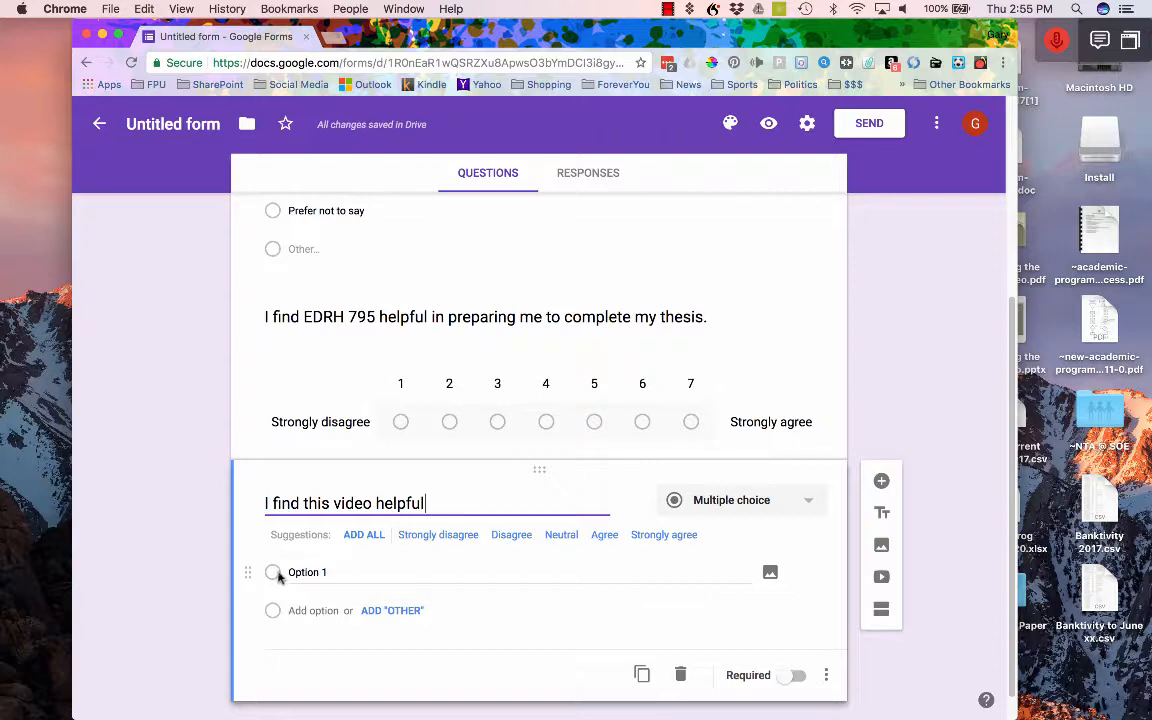
Step: Enter "Strongly disagree" and "Disagree" as the first two answer options of the video question
{"action": "left_click", "coordinate": [389, 566]}
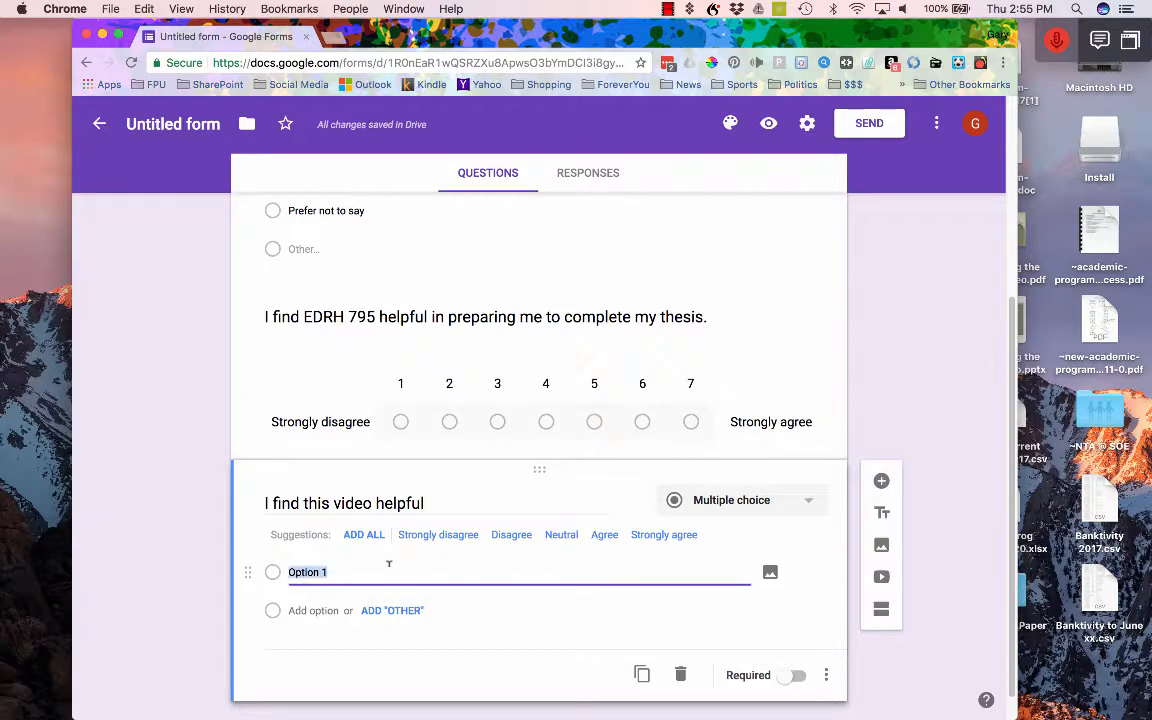
{"action": "type", "text": "Strongly disagree"}
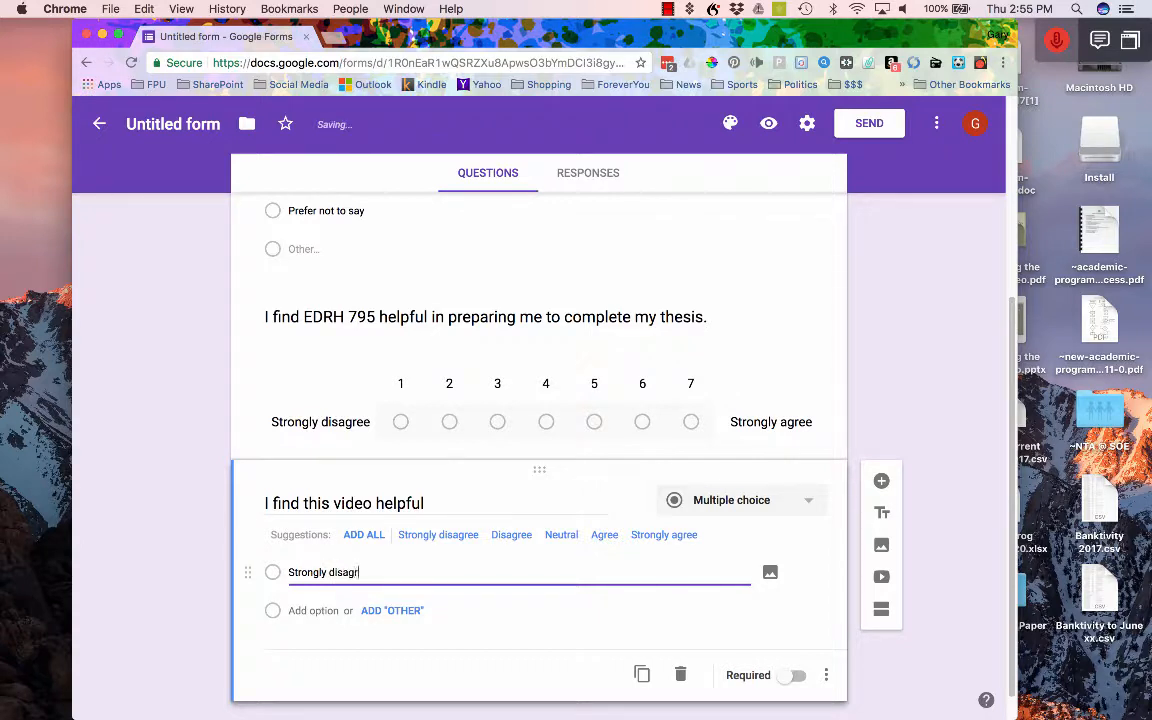
{"action": "left_click", "coordinate": [315, 610]}
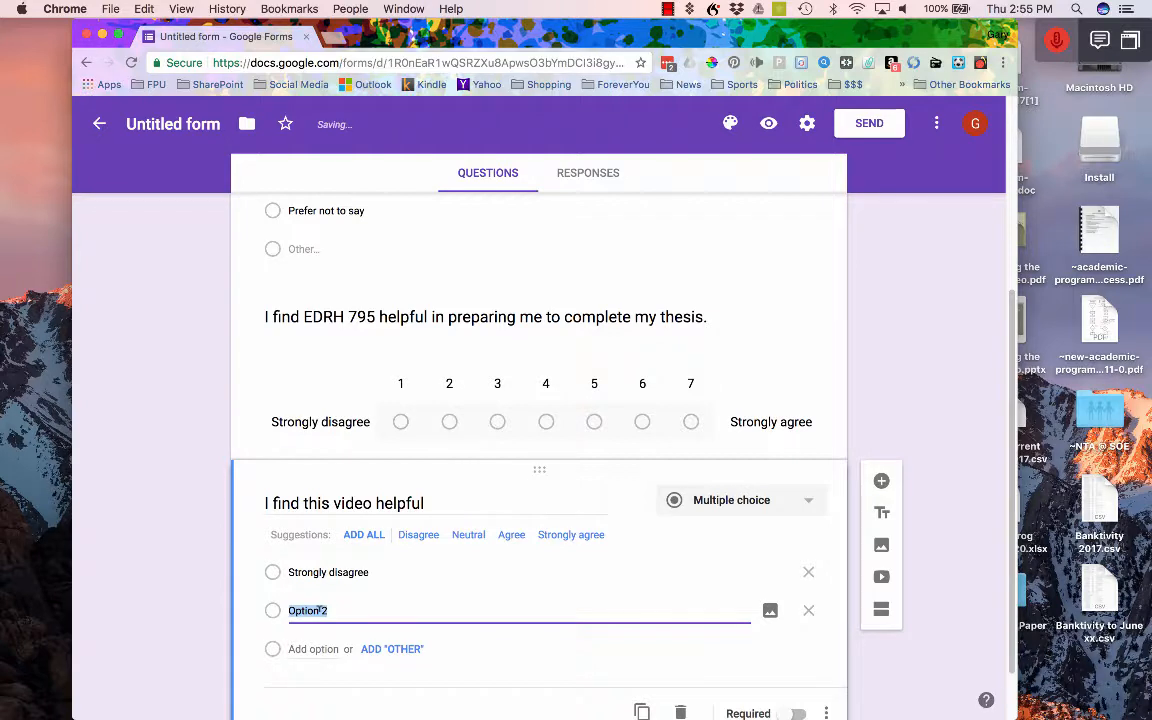
{"action": "type", "text": "di"}
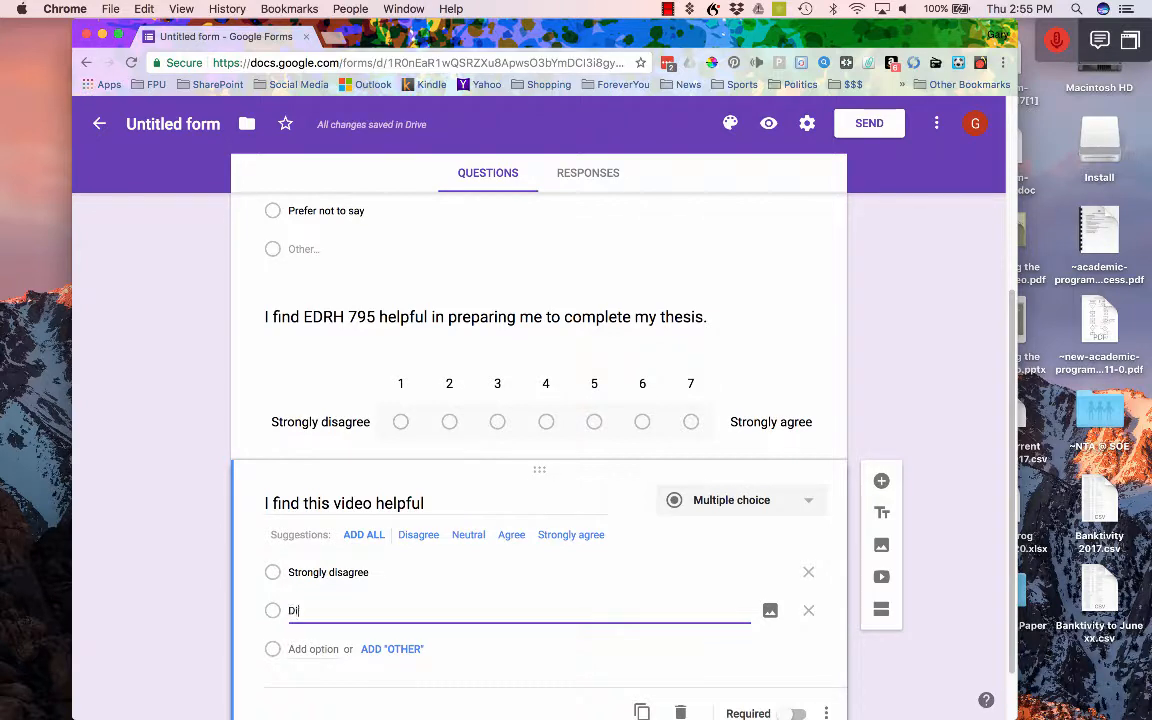
{"action": "type", "text": "sagree"}
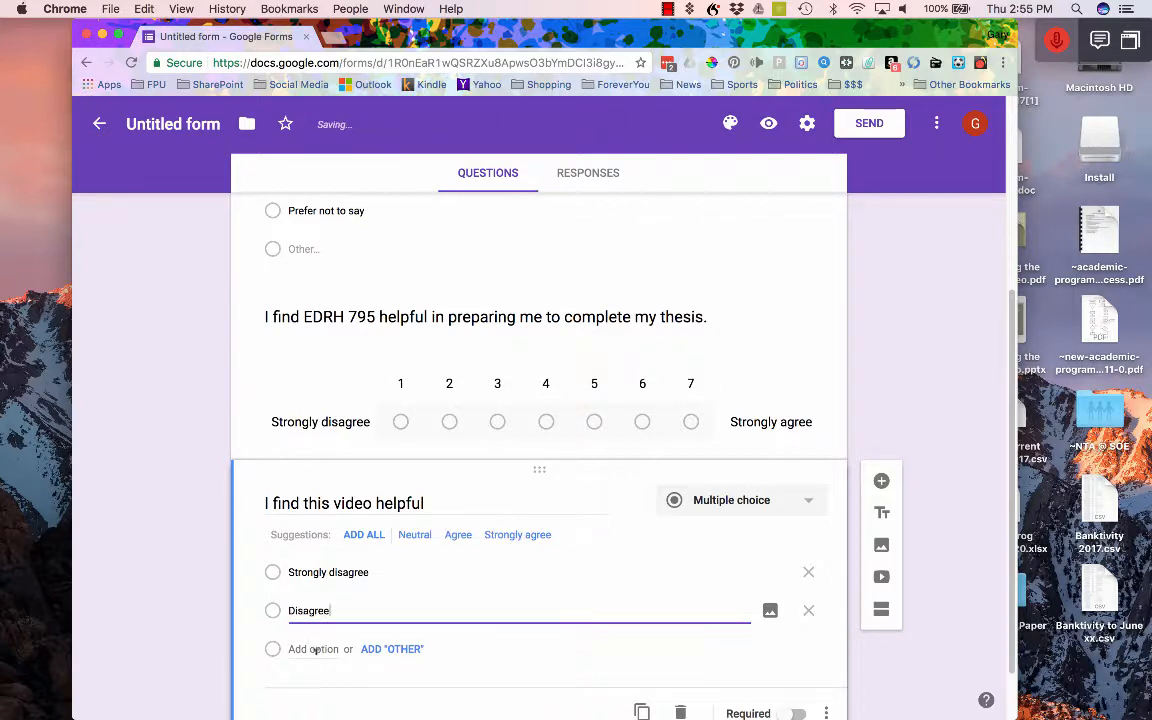
Step: Add "Agree" and "Strongly agree" as the third and fourth answer options of the video question
{"action": "left_click", "coordinate": [316, 650]}
{"action": "type", "text": "Agree"}
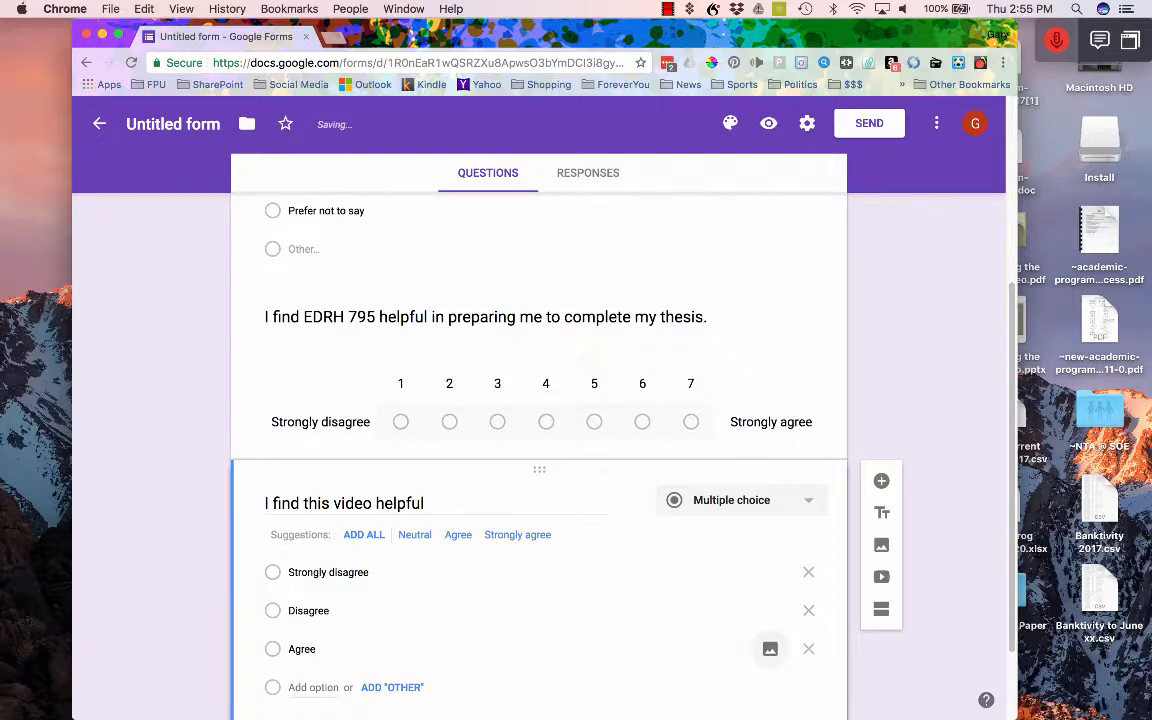
{"action": "left_click", "coordinate": [315, 683]}
{"action": "type", "text": "D"}
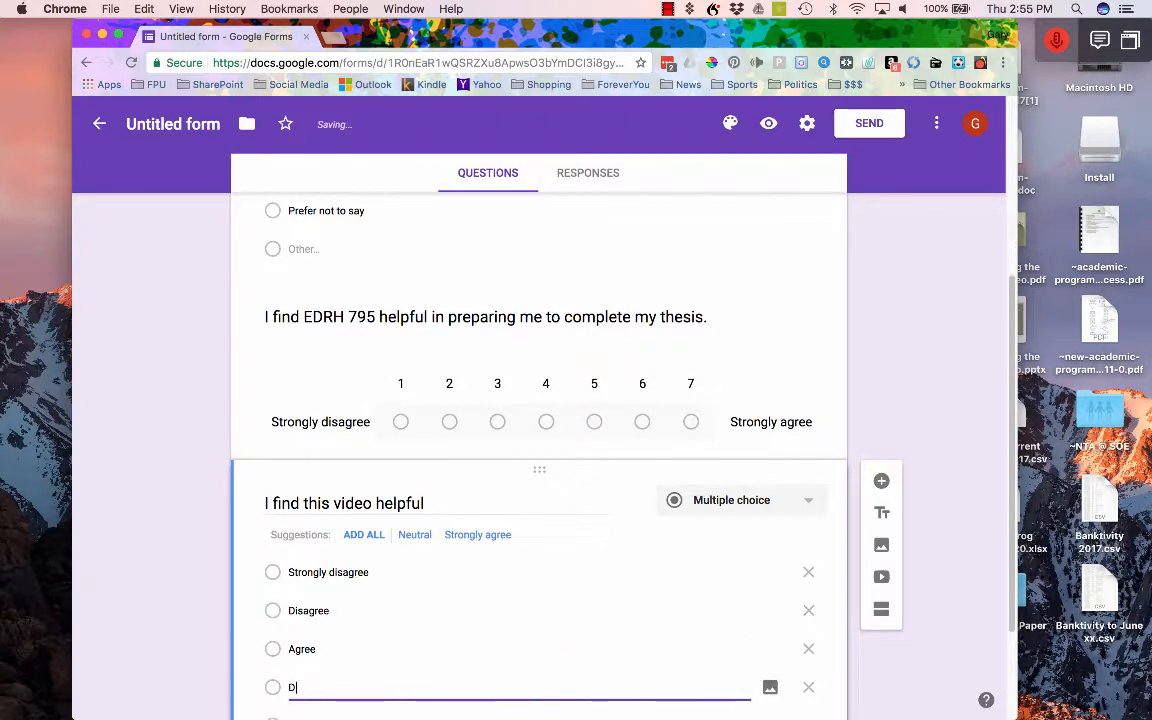
{"action": "key", "text": "BackSpace"}
{"action": "key", "text": "BackSpace"}
{"action": "type", "text": "Stron"}
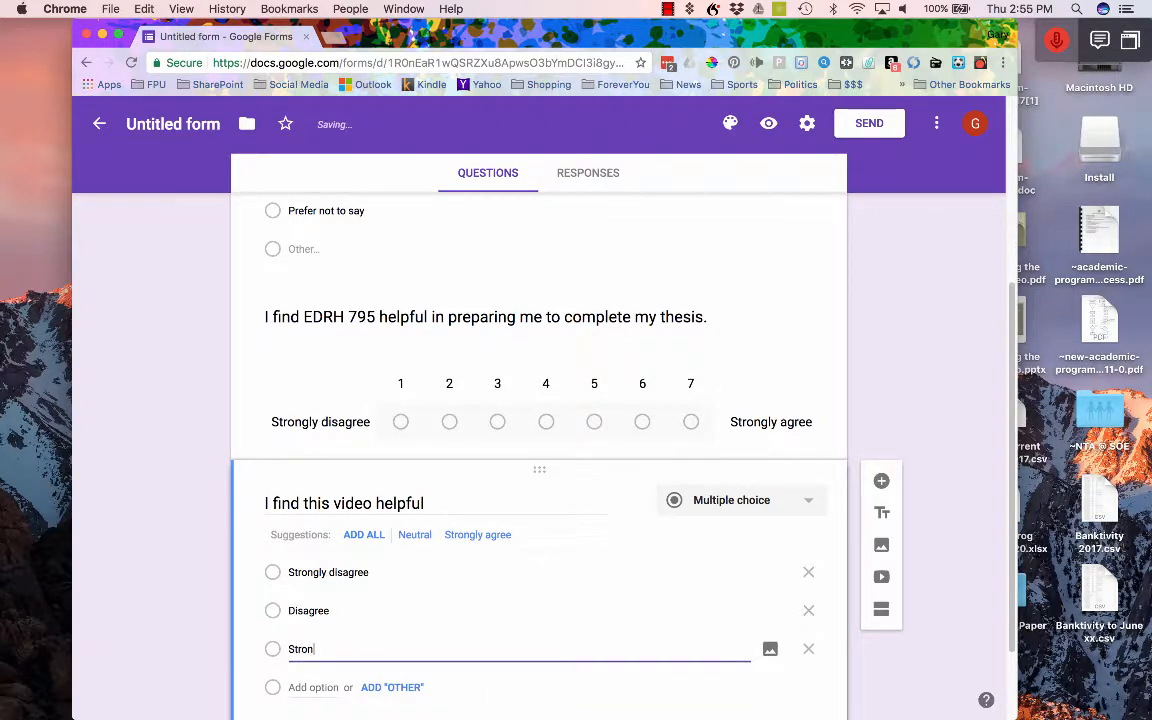
{"action": "key", "text": "BackSpace"}
{"action": "key", "text": "BackSpace"}
{"action": "type", "text": "ee"}
{"action": "left_click", "coordinate": [314, 685]}
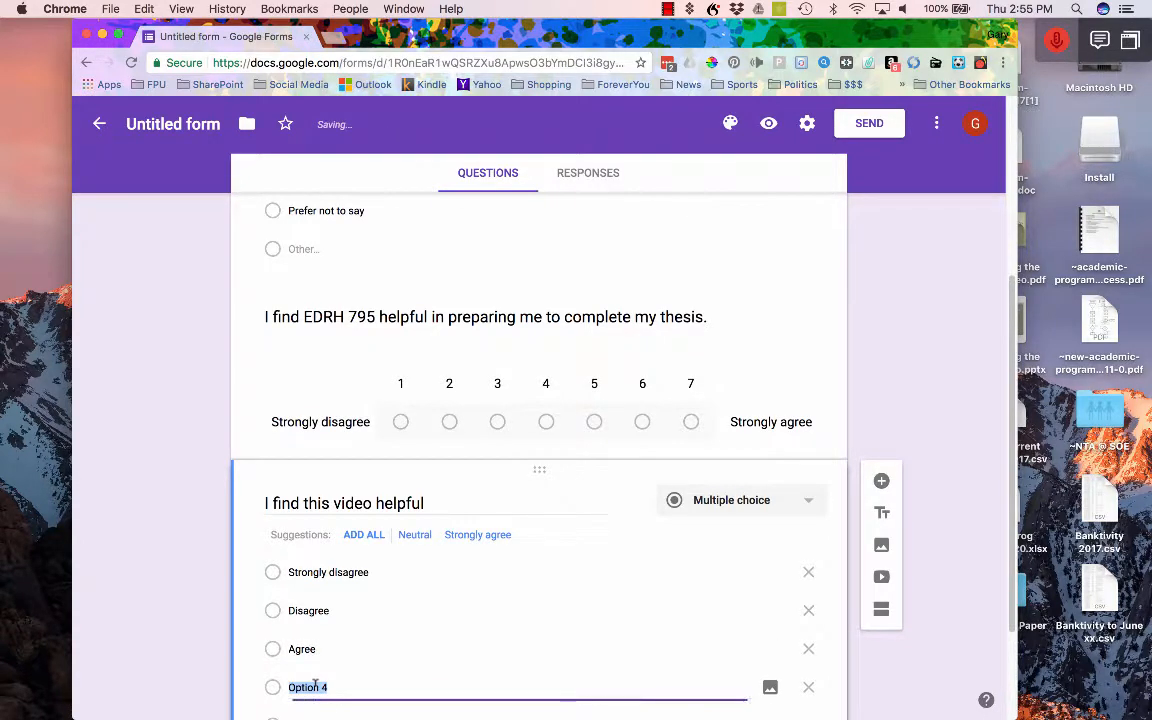
{"action": "type", "text": "Strongly agree"}
{"action": "scroll", "coordinate": [539, 456], "scroll_direction": "down", "scroll_amount": 2}
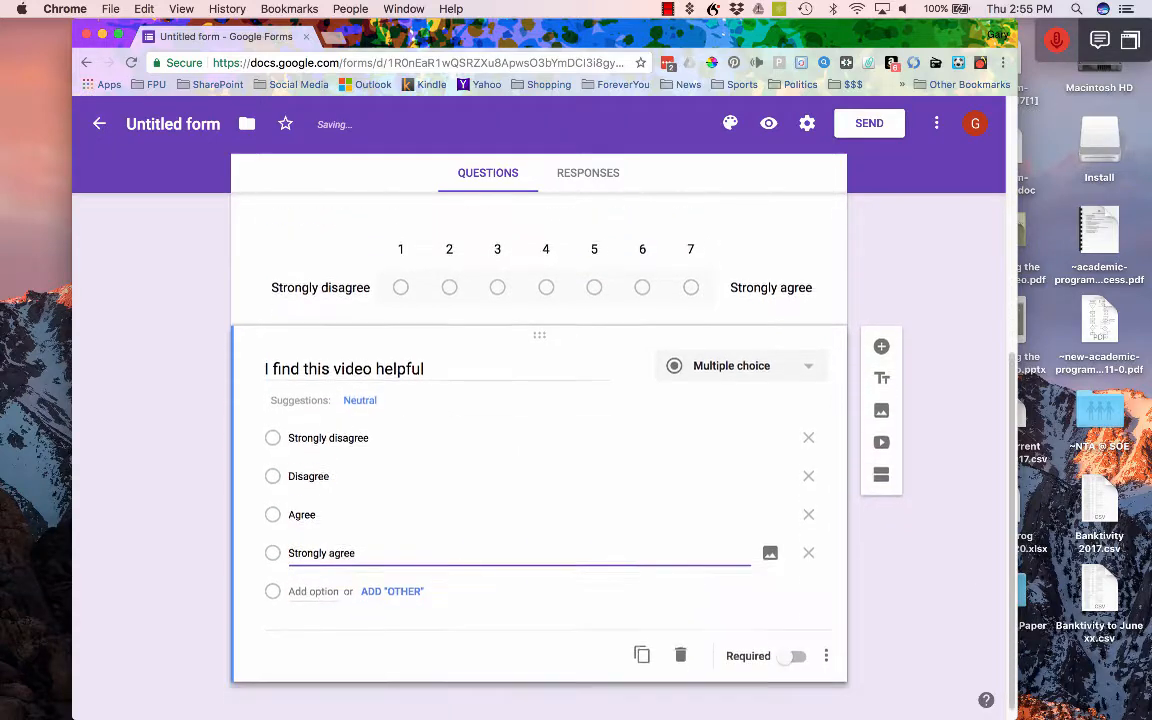
Step: Add a blank multiple-choice question after the video question
{"action": "left_click", "coordinate": [882, 336]}
{"action": "scroll", "coordinate": [591, 432], "scroll_direction": "up", "scroll_amount": 5}
{"action": "scroll", "coordinate": [591, 430], "scroll_direction": "up", "scroll_amount": 2}
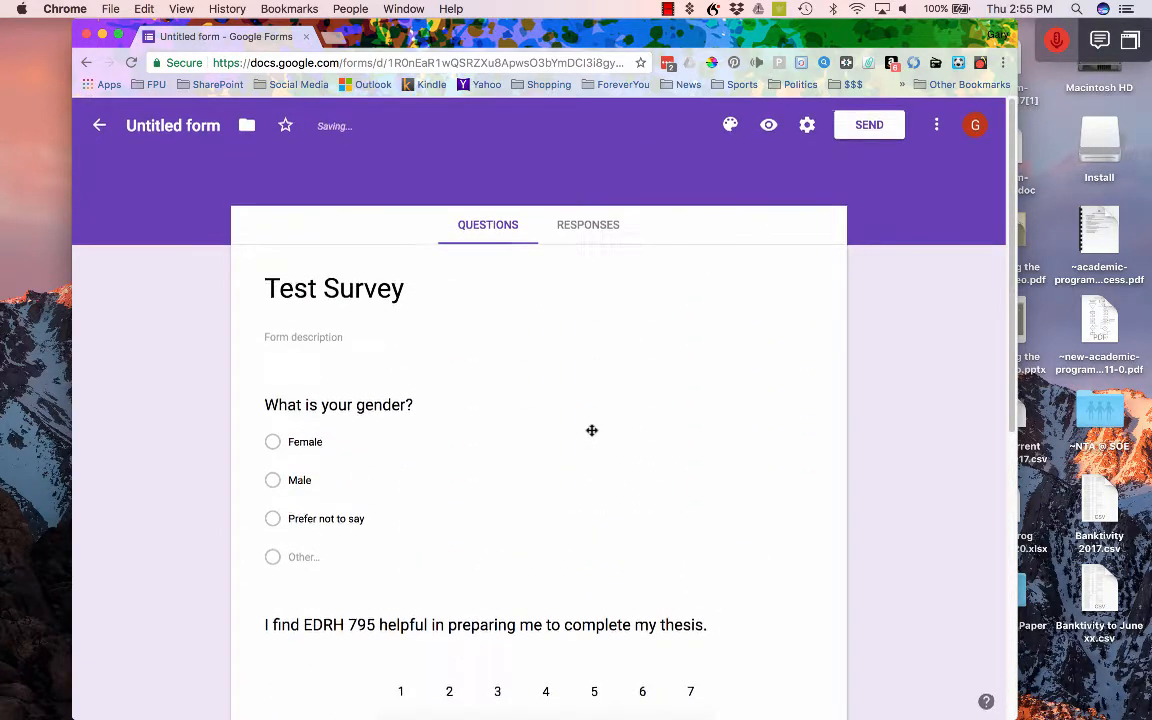
{"action": "scroll", "coordinate": [337, 391], "scroll_direction": "down", "scroll_amount": 5}
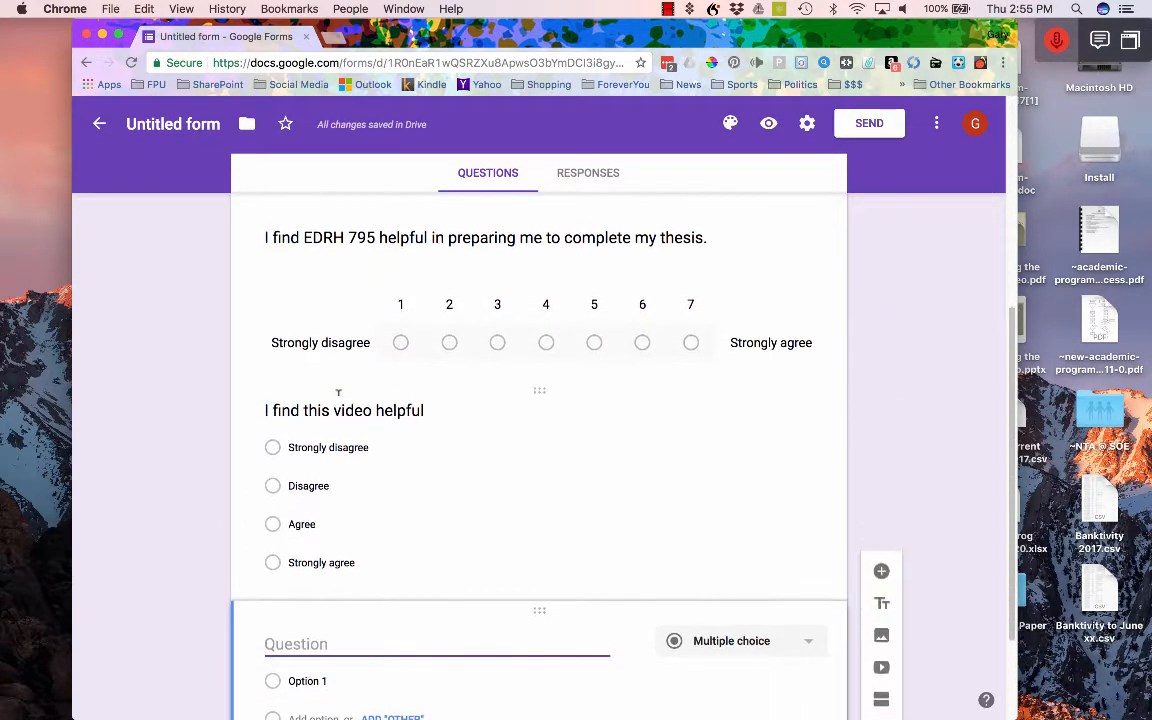
{"action": "scroll", "coordinate": [338, 393], "scroll_direction": "down", "scroll_amount": 2}
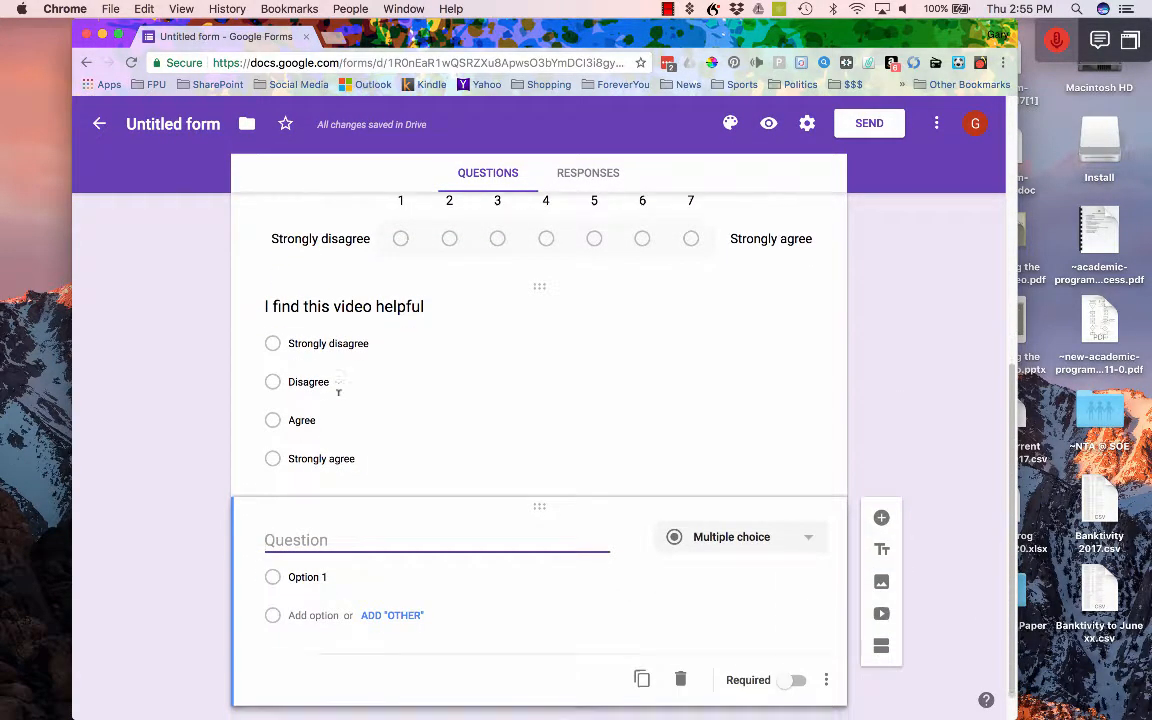
Step: Move the "I find this video helpful" question above the EDRH 795 thesis question, directly after the gender question
{"action": "scroll", "coordinate": [338, 398], "scroll_direction": "up", "scroll_amount": 3}
{"action": "scroll", "coordinate": [338, 398], "scroll_direction": "up", "scroll_amount": 6}
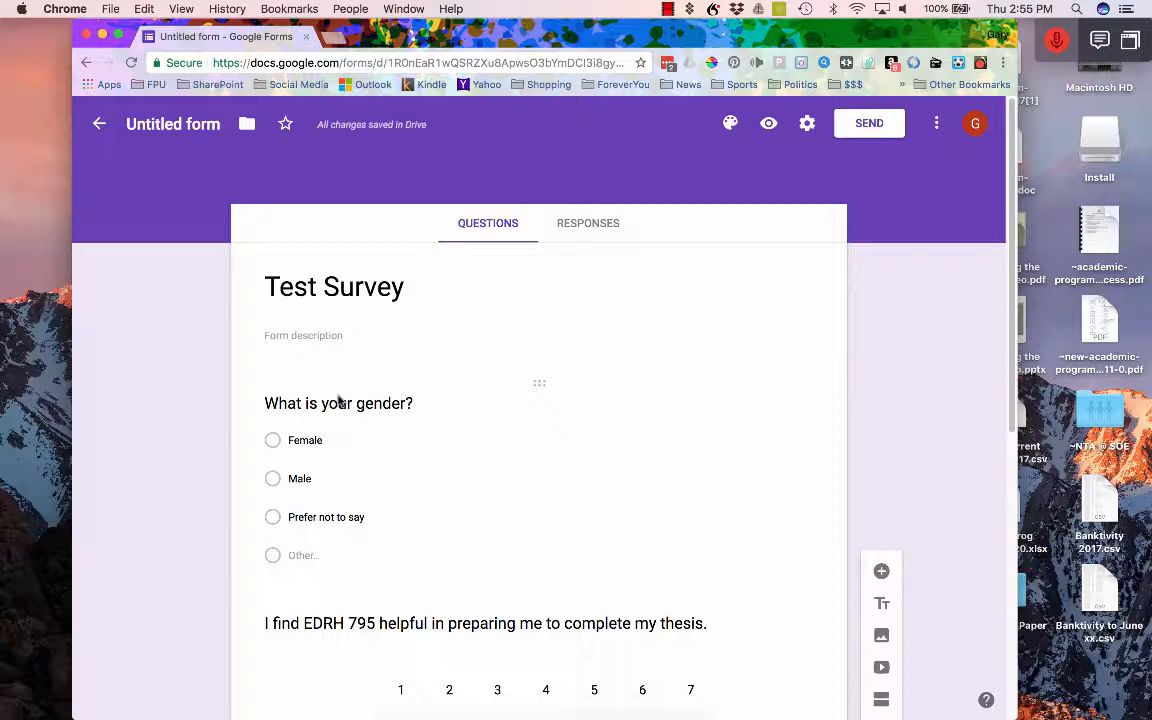
{"action": "scroll", "coordinate": [338, 400], "scroll_direction": "down", "scroll_amount": 6}
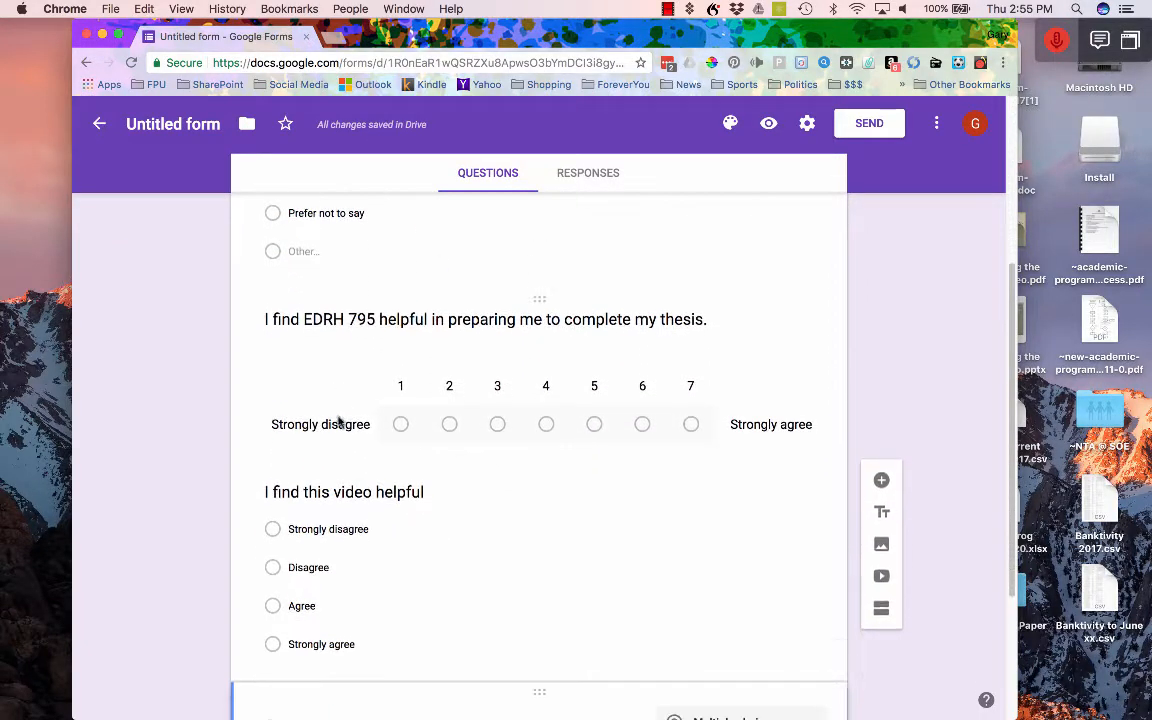
{"action": "left_click", "coordinate": [436, 560]}
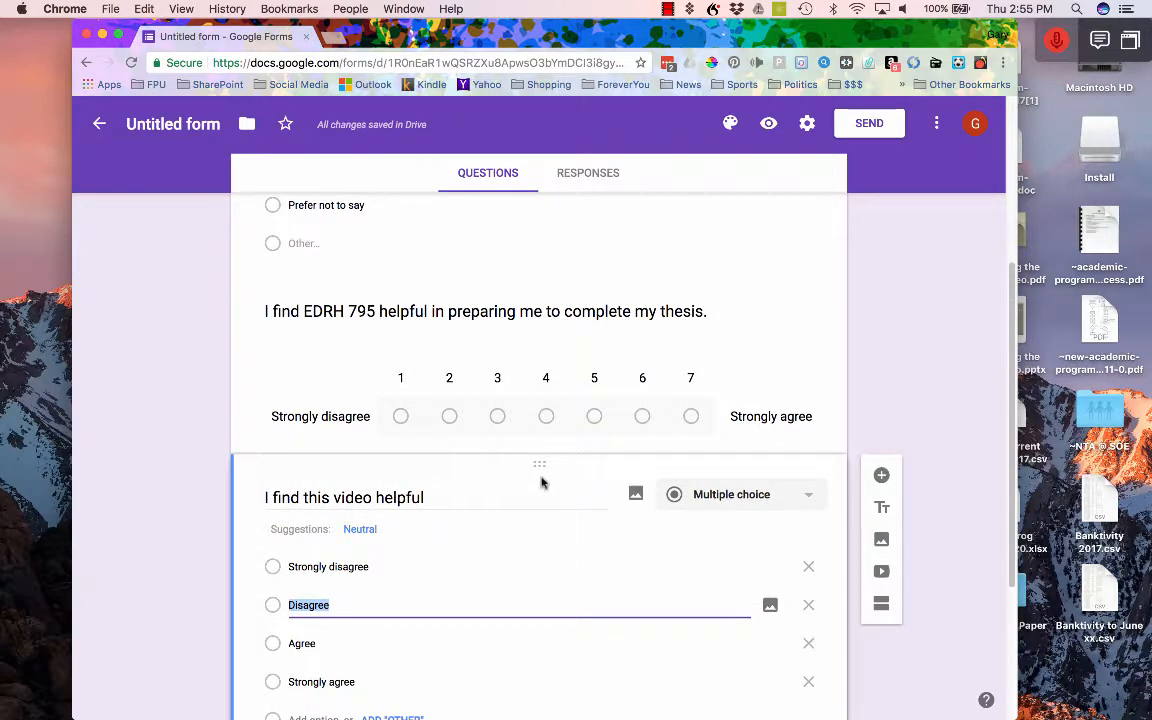
{"action": "left_click_drag", "start_coordinate": [541, 469], "coordinate": [522, 270]}
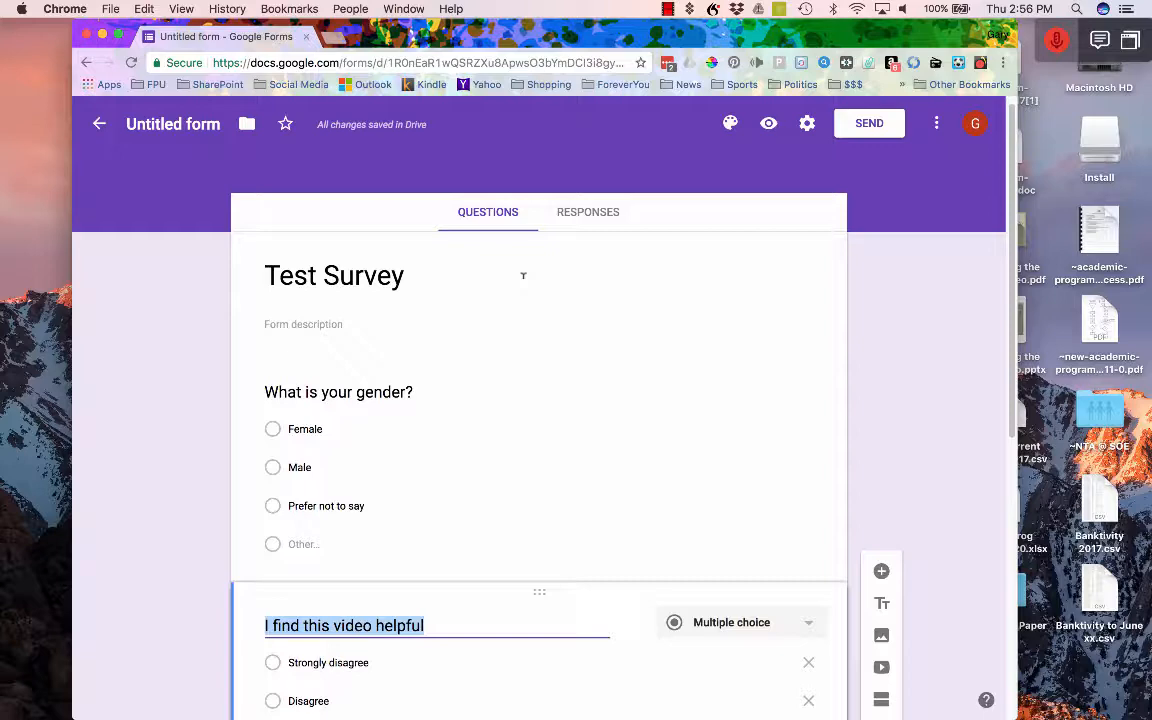
{"action": "scroll", "coordinate": [605, 316], "scroll_direction": "down", "scroll_amount": 1}
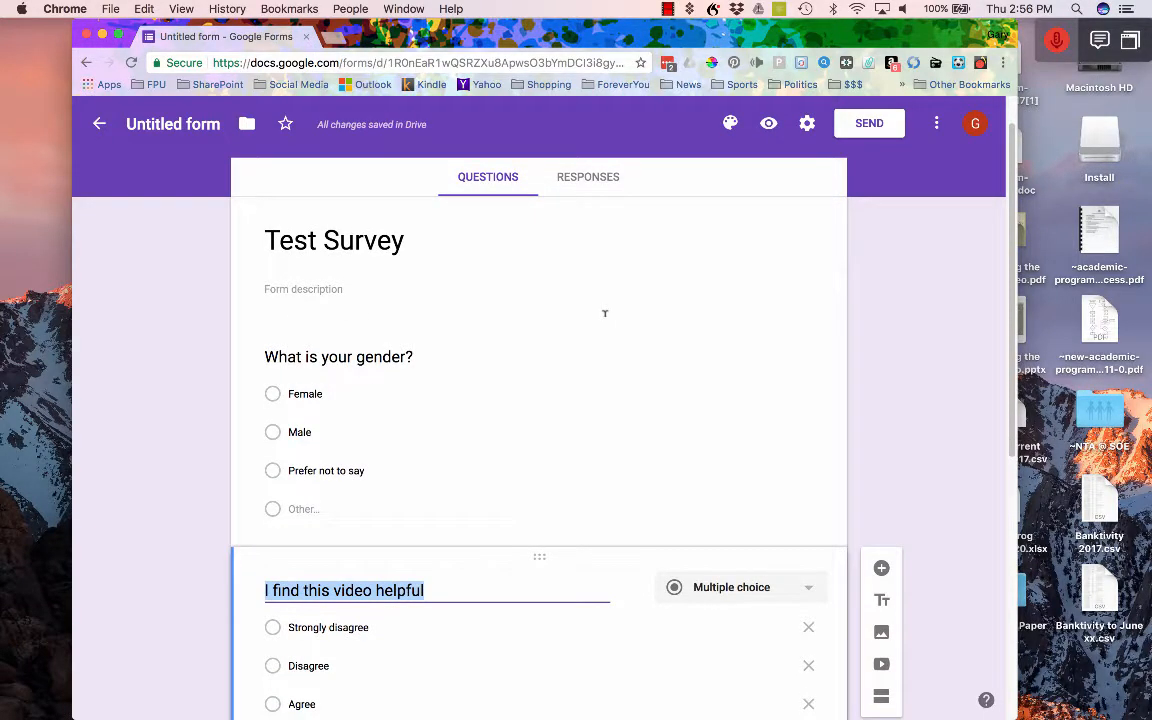
{"action": "scroll", "coordinate": [605, 316], "scroll_direction": "down", "scroll_amount": 3}
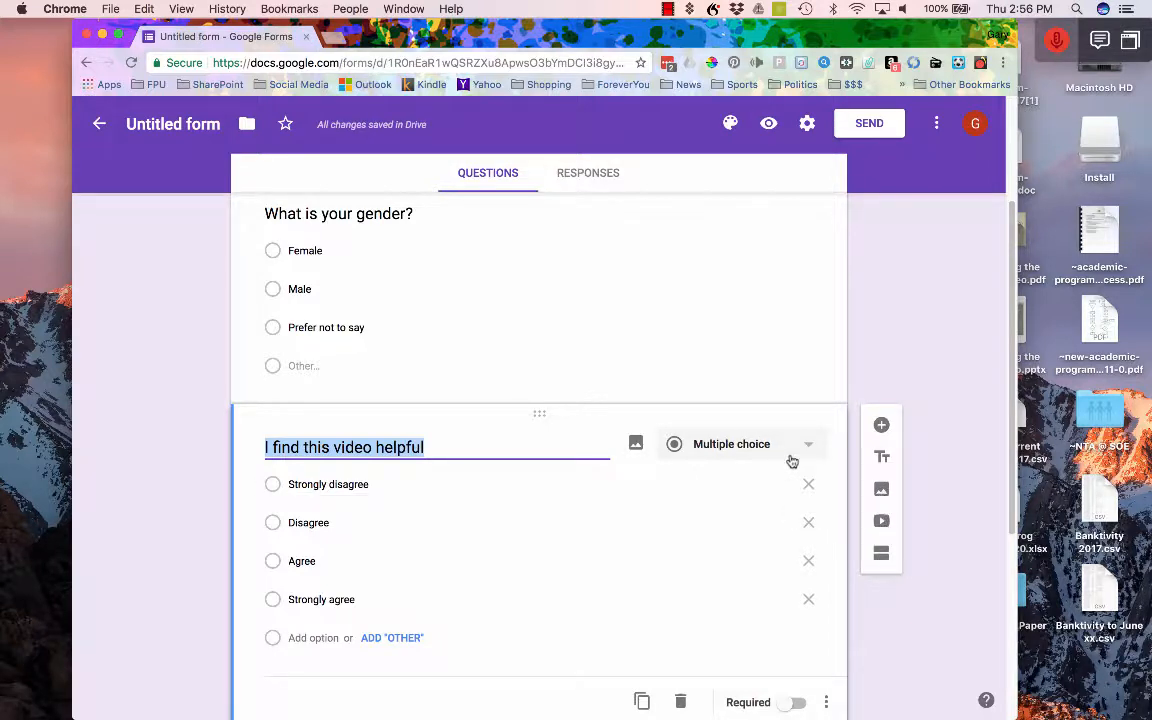
Step: Start printing the form and open its print version as a PDF in Preview
{"action": "scroll", "coordinate": [792, 461], "scroll_direction": "up", "scroll_amount": 4}
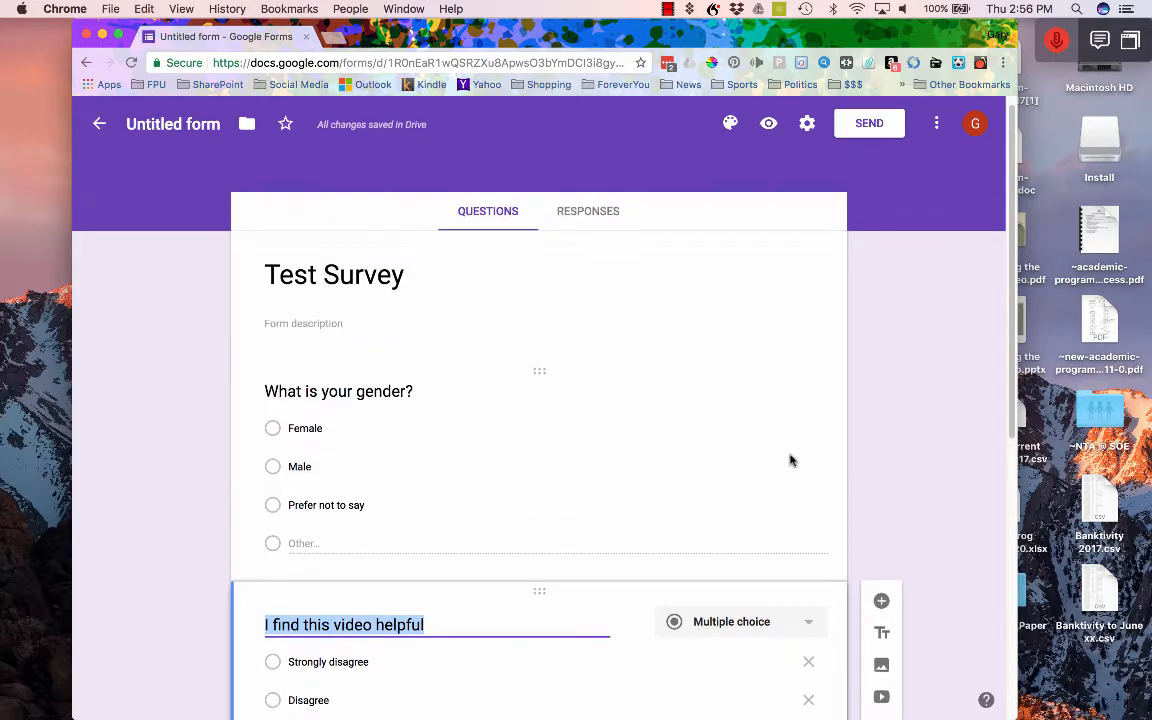
{"action": "scroll", "coordinate": [790, 460], "scroll_direction": "up", "scroll_amount": 1}
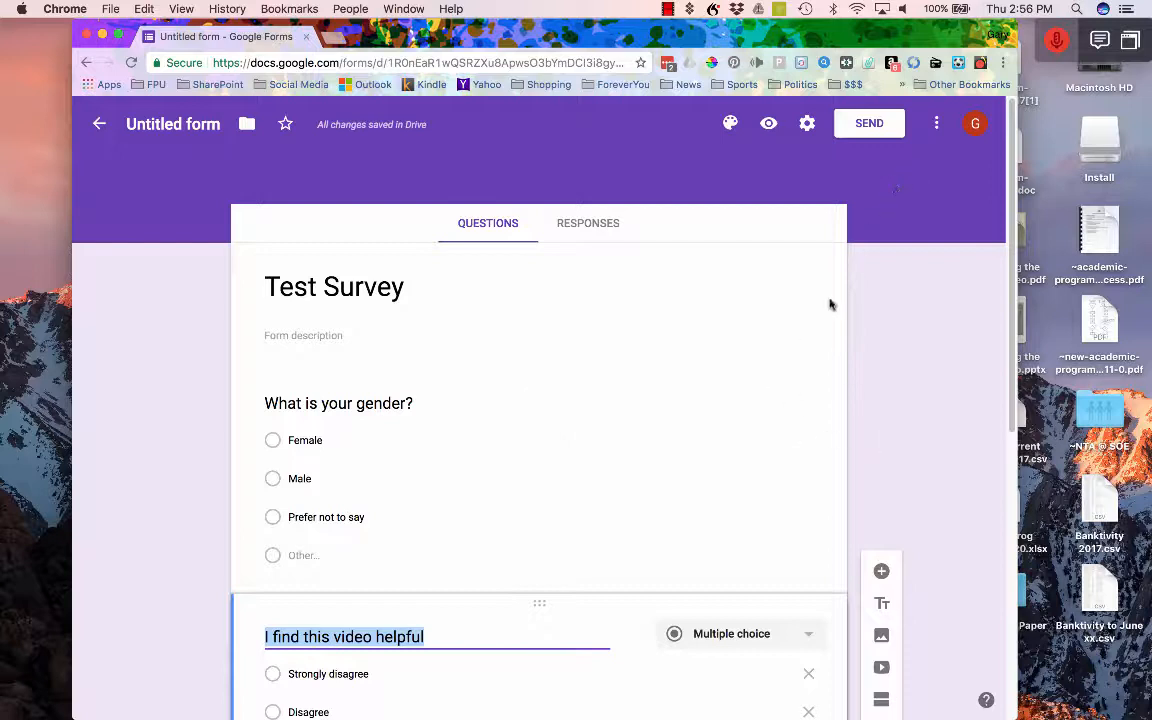
{"action": "scroll", "coordinate": [828, 303], "scroll_direction": "down", "scroll_amount": 1}
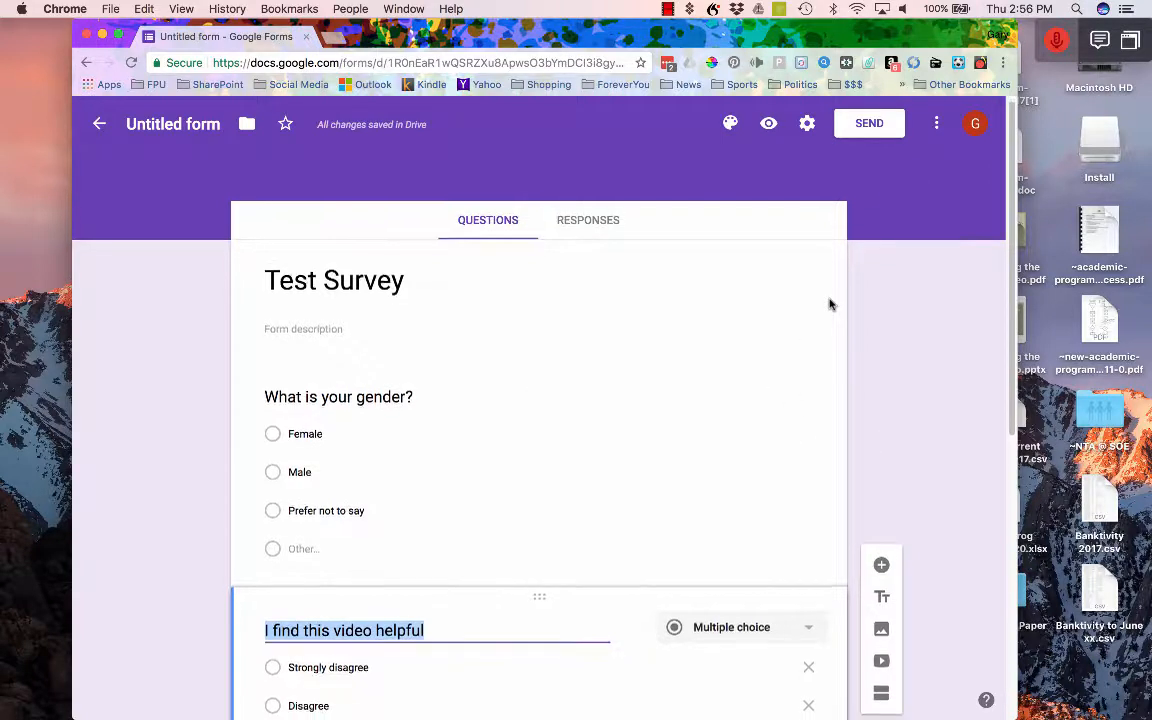
{"action": "left_click", "coordinate": [936, 124]}
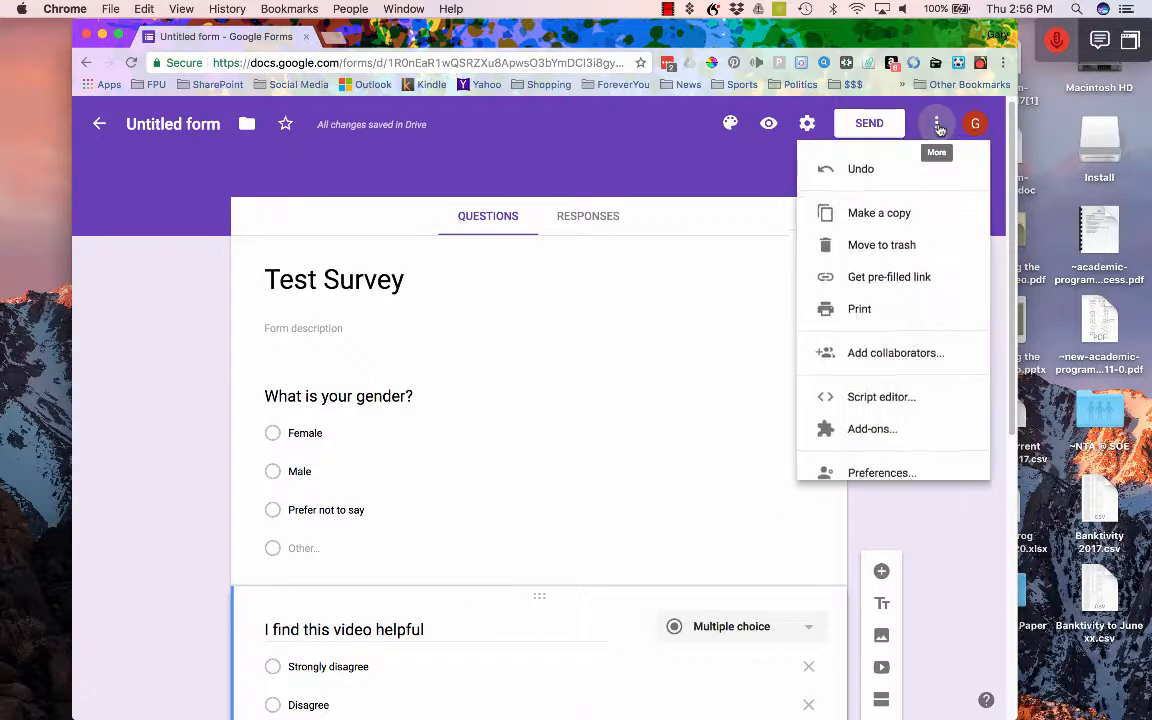
{"action": "left_click", "coordinate": [904, 316]}
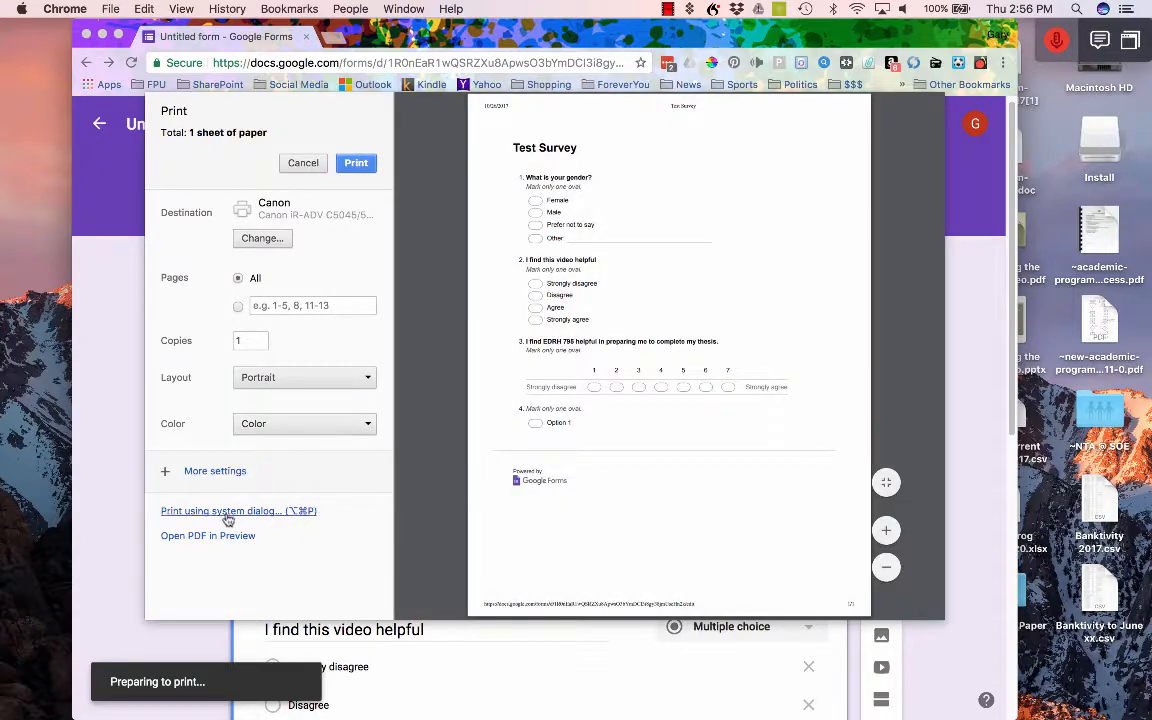
{"action": "left_click", "coordinate": [210, 537]}
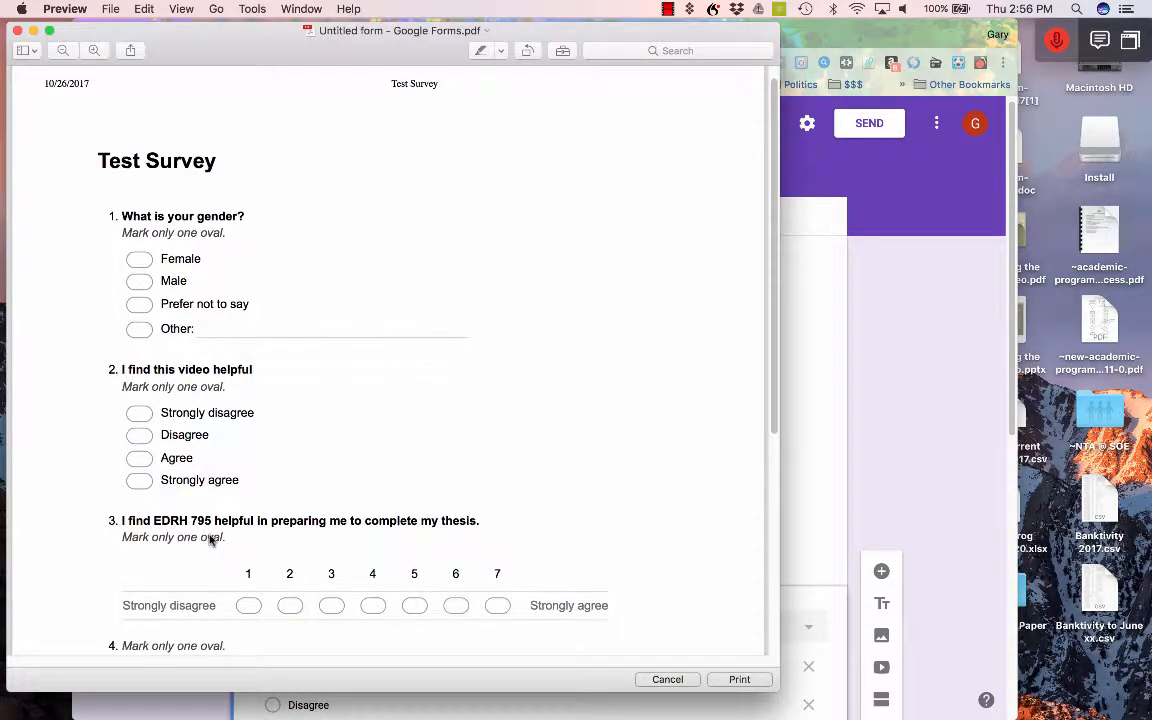
Step: Look through the survey's PDF from start to end, quit Preview, and return to the gender question in the form
{"action": "scroll", "coordinate": [337, 318], "scroll_direction": "down", "scroll_amount": 5}
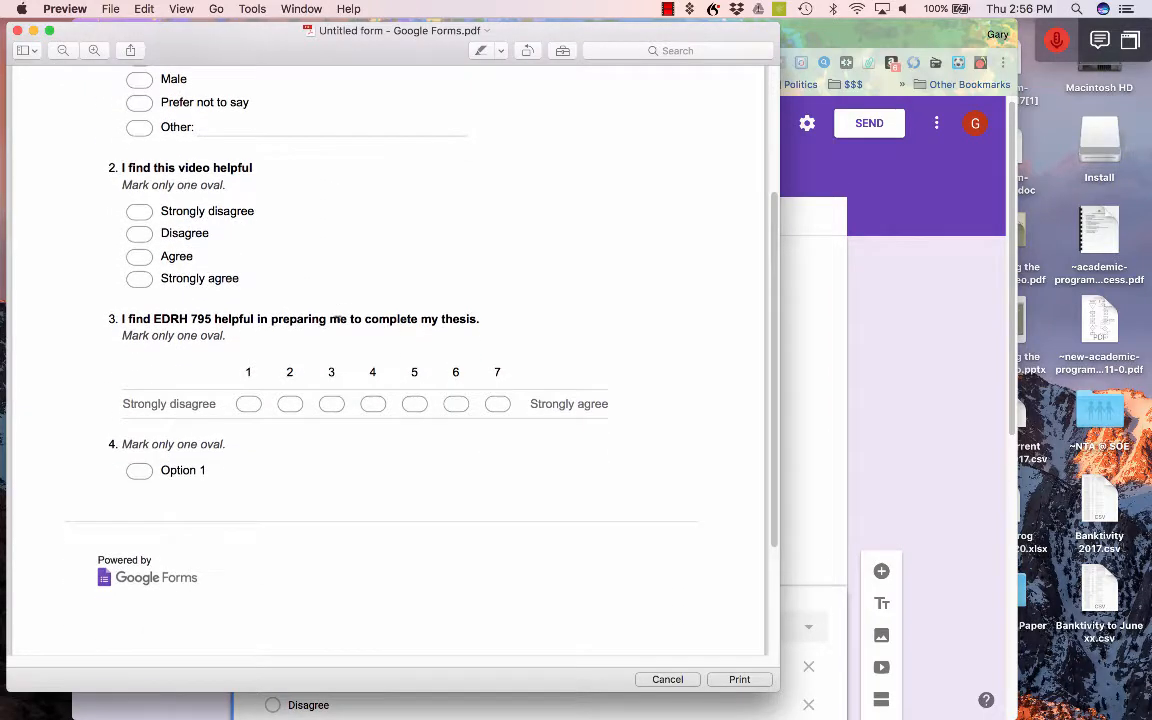
{"action": "scroll", "coordinate": [339, 316], "scroll_direction": "up", "scroll_amount": 5}
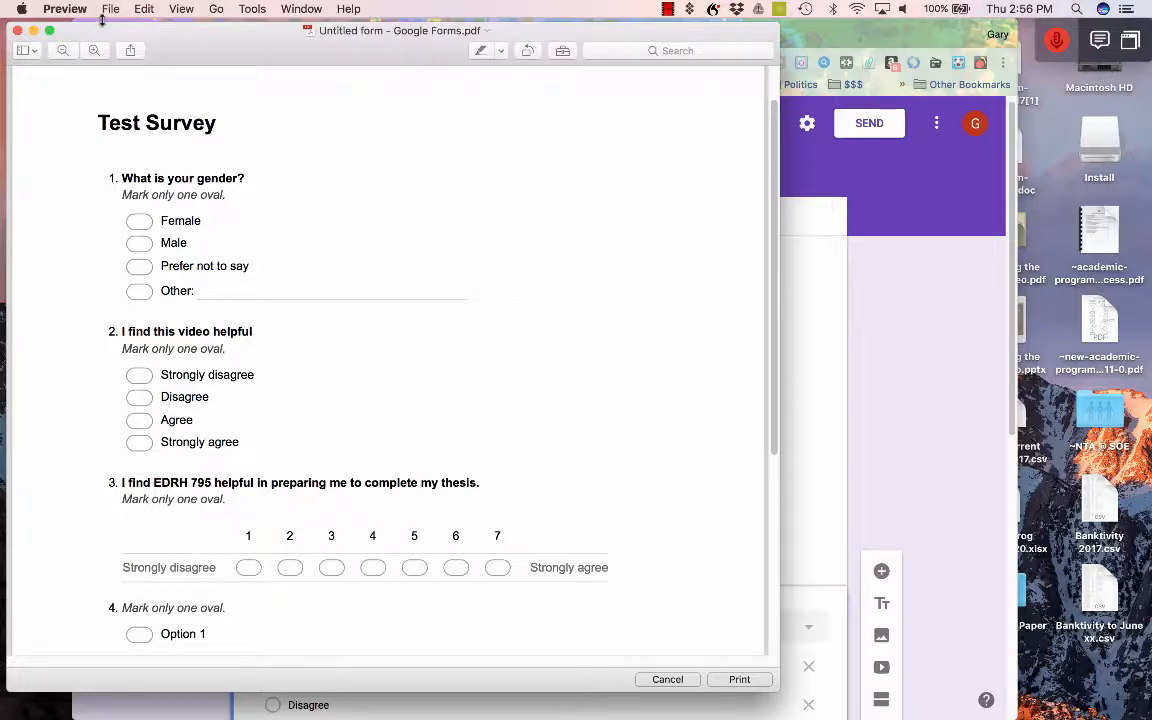
{"action": "key", "text": "super+q"}
{"action": "left_click", "coordinate": [718, 379]}
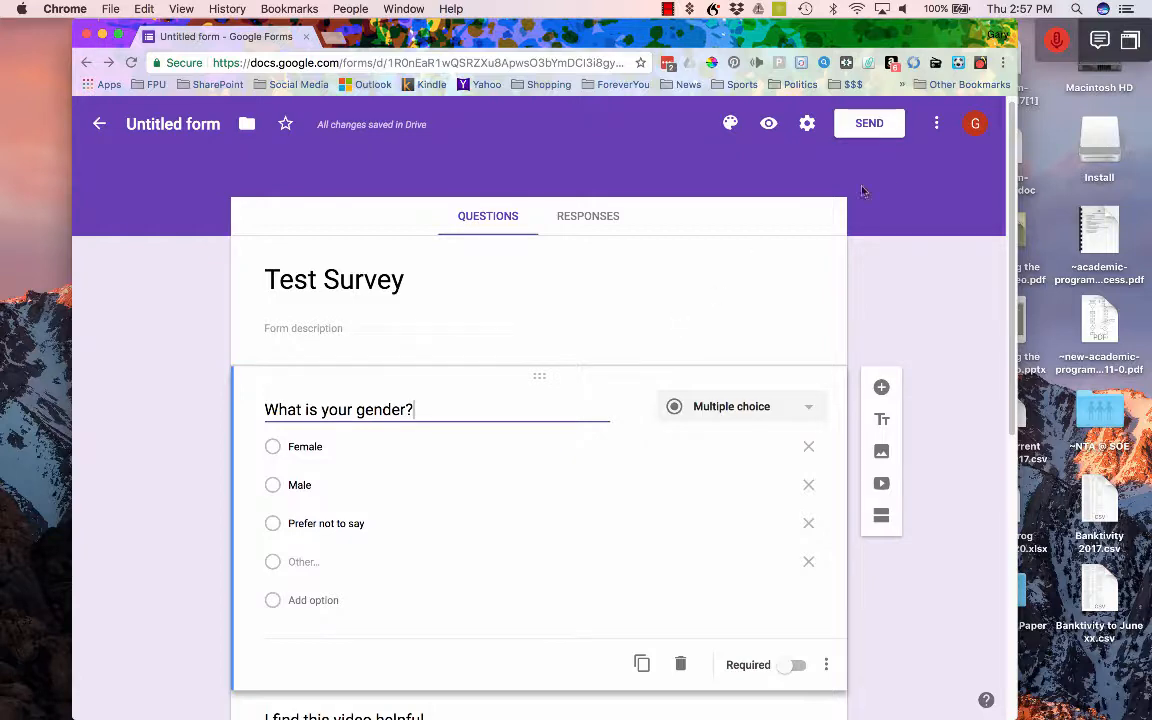
Step: Start sending the form by email, enter two recipients' e-mail addresses separated by semicolons, and select the whole recipient entry
{"action": "left_click", "coordinate": [879, 125]}
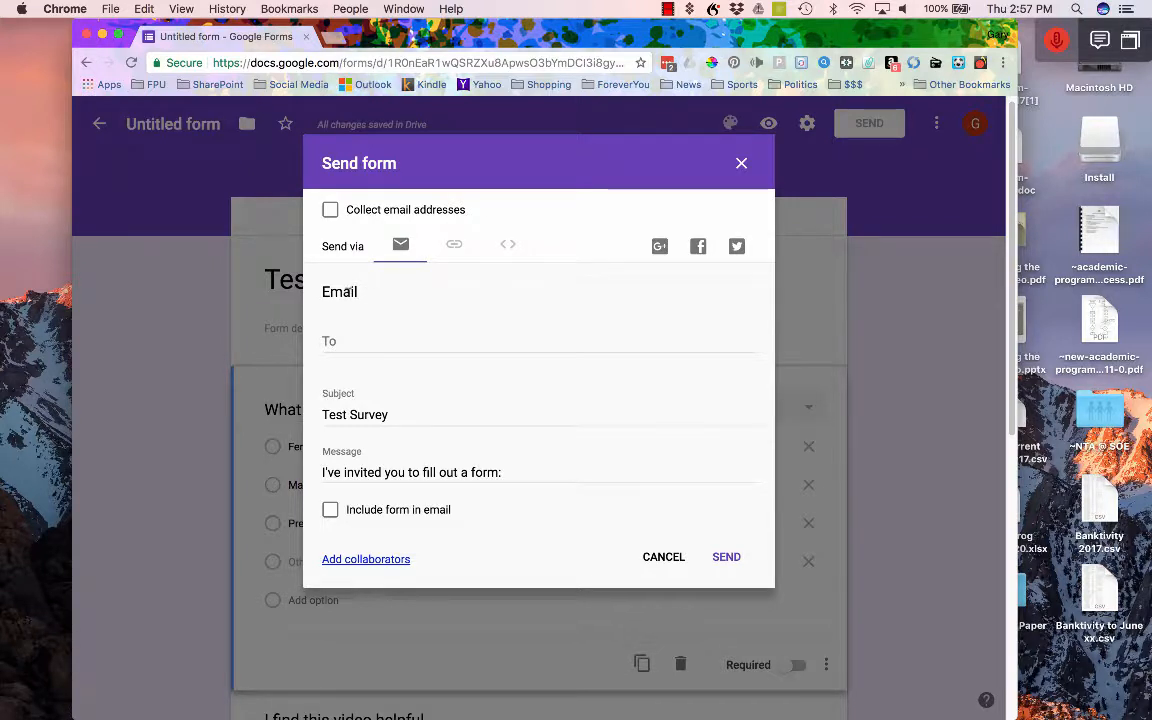
{"action": "left_click", "coordinate": [343, 339]}
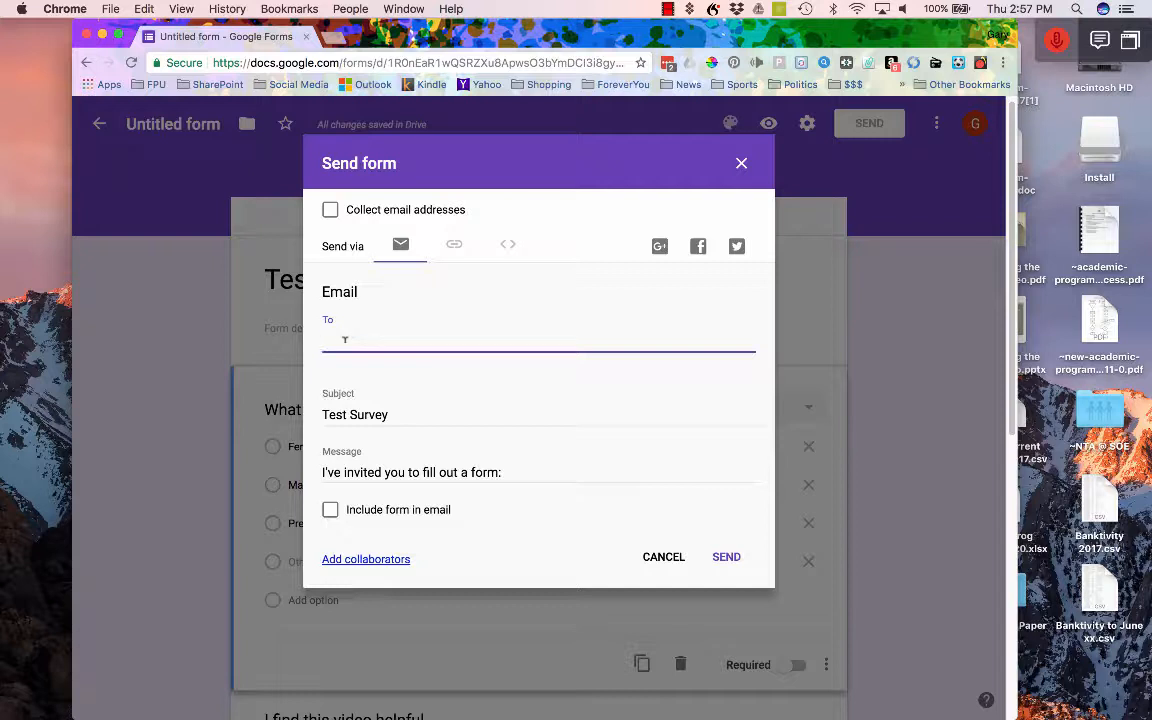
{"action": "type", "text": "test@gmail.com"}
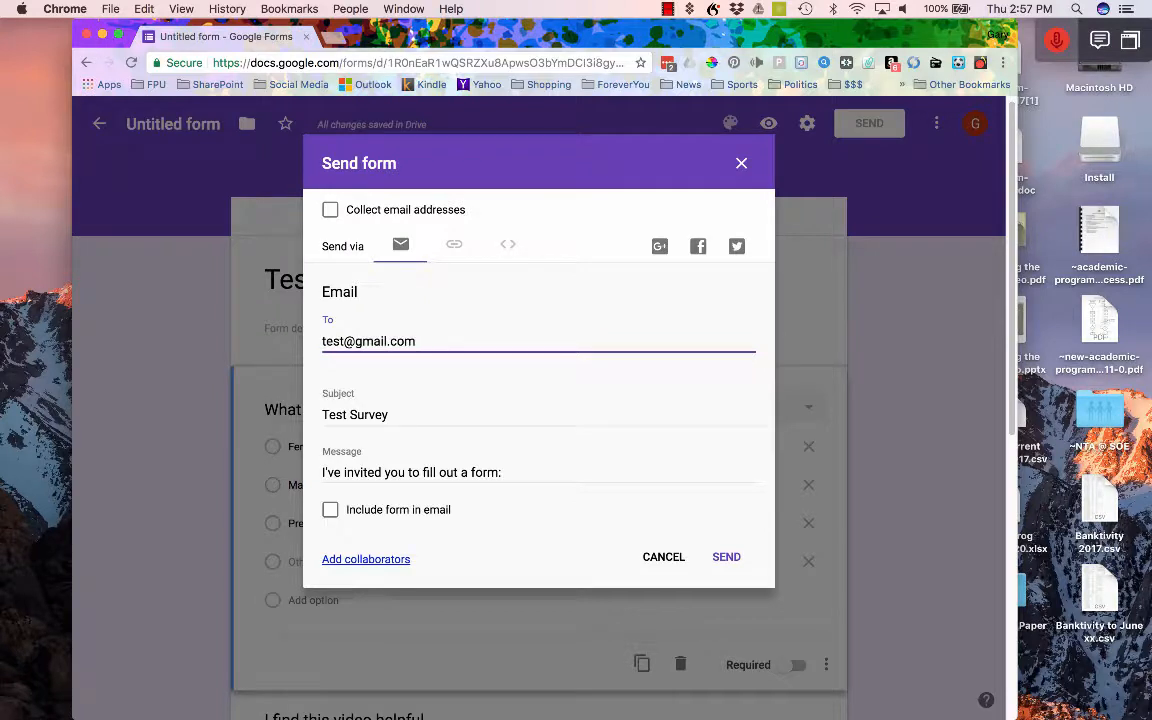
{"action": "type", "text": "; test2@gmai"}
{"action": "key", "text": "BackSpace"}
{"action": "key", "text": "BackSpace"}
{"action": "type", "text": "mail.com;"}
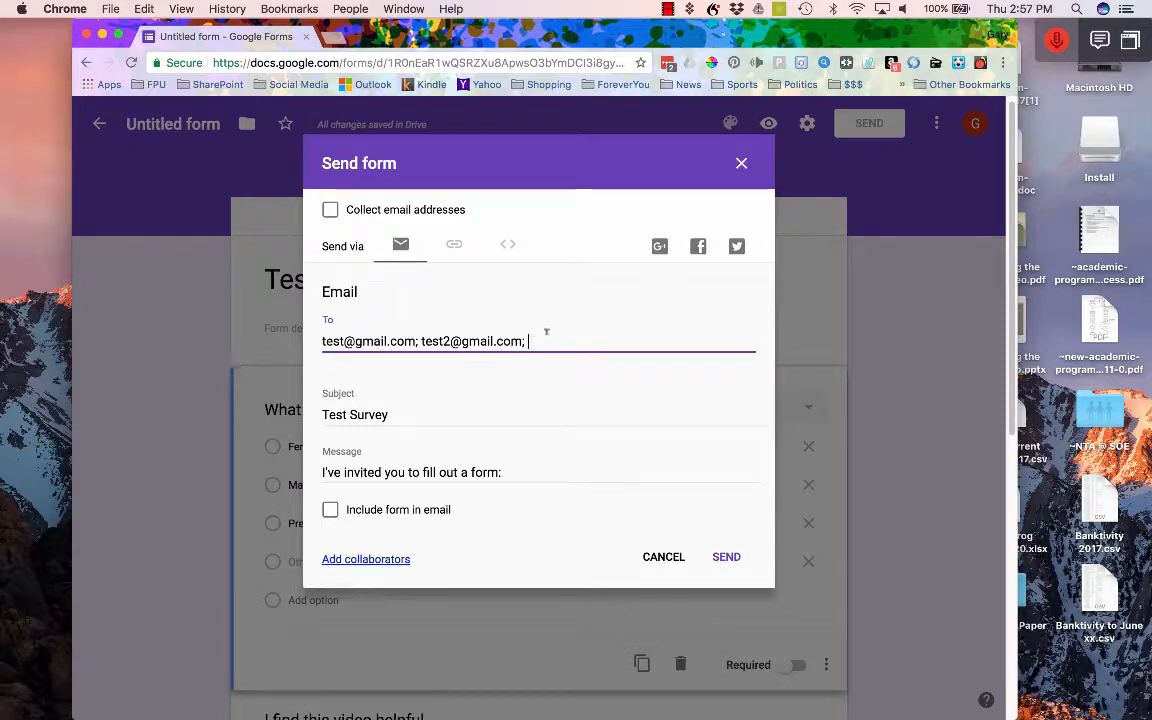
{"action": "left_click_drag", "start_coordinate": [535, 341], "coordinate": [300, 333]}
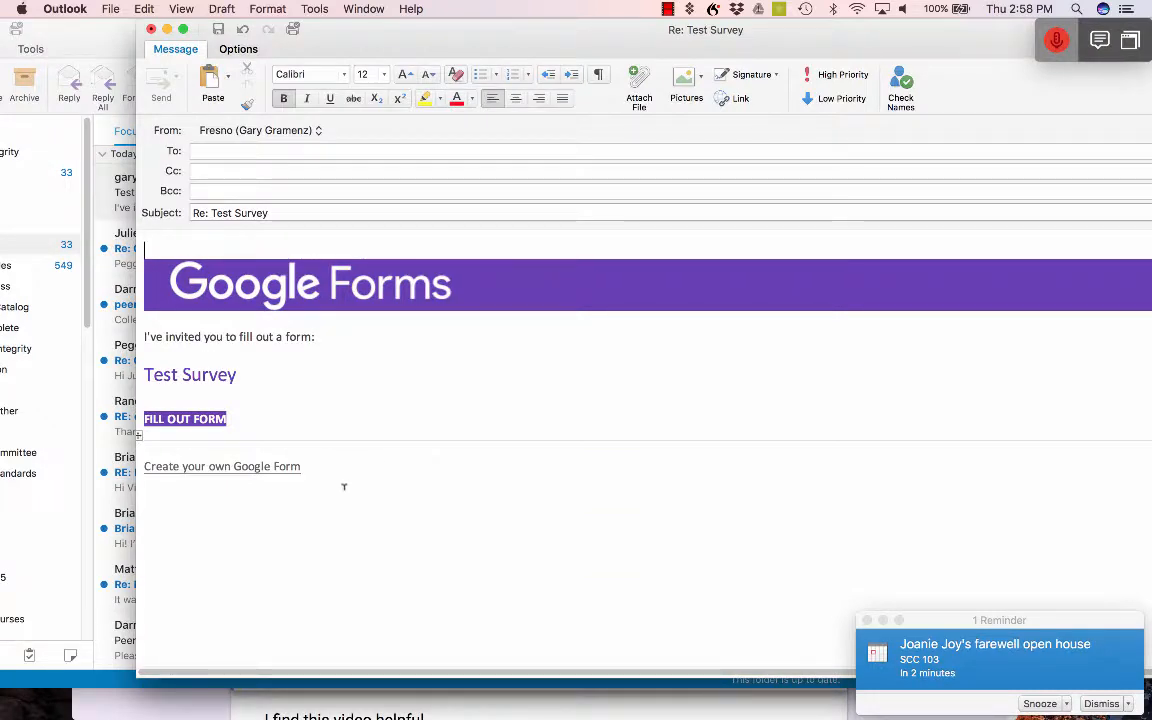
Step: Open the survey from the email invitation and submit a response with Male, Agree for the video question, and 6 for the EDRH 795 question
{"action": "left_click", "coordinate": [203, 425]}
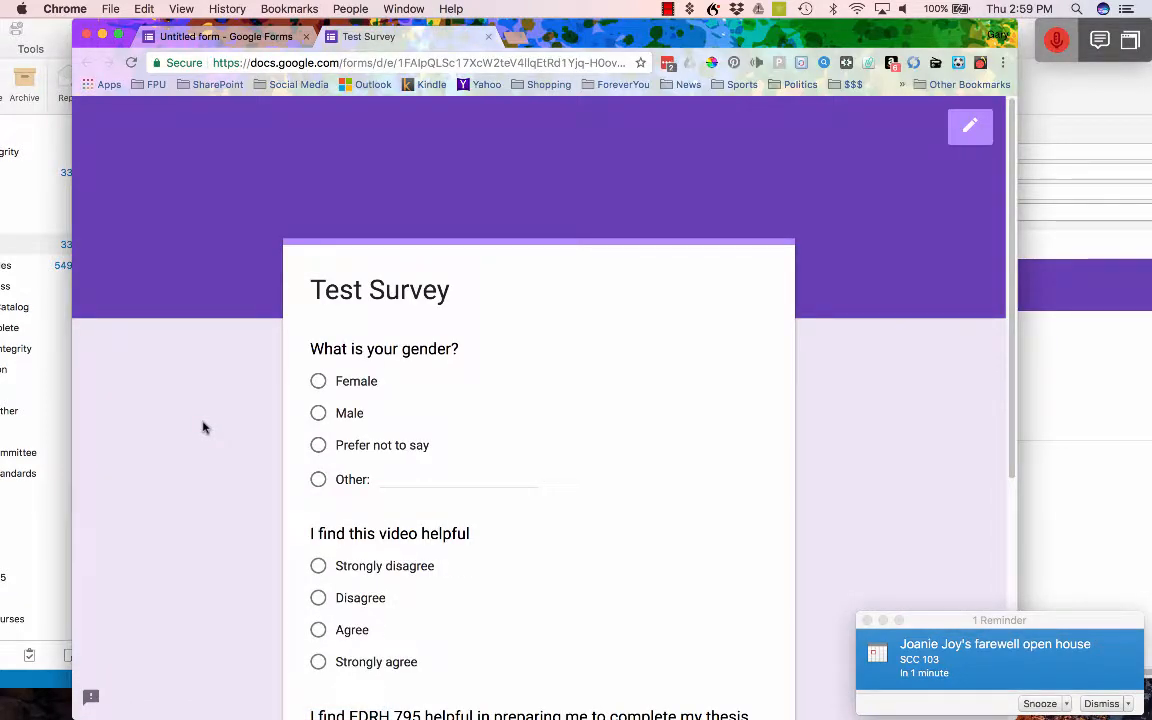
{"action": "left_click", "coordinate": [318, 413]}
{"action": "scroll", "coordinate": [400, 390], "scroll_direction": "down", "scroll_amount": 5}
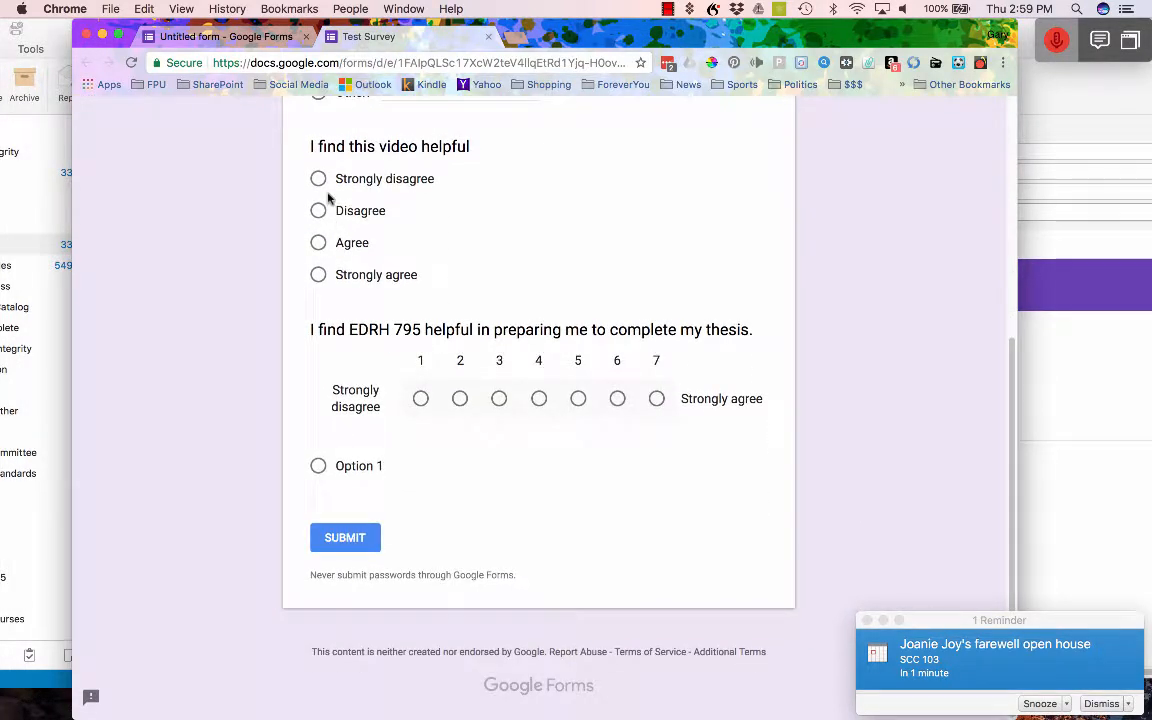
{"action": "left_click", "coordinate": [319, 246]}
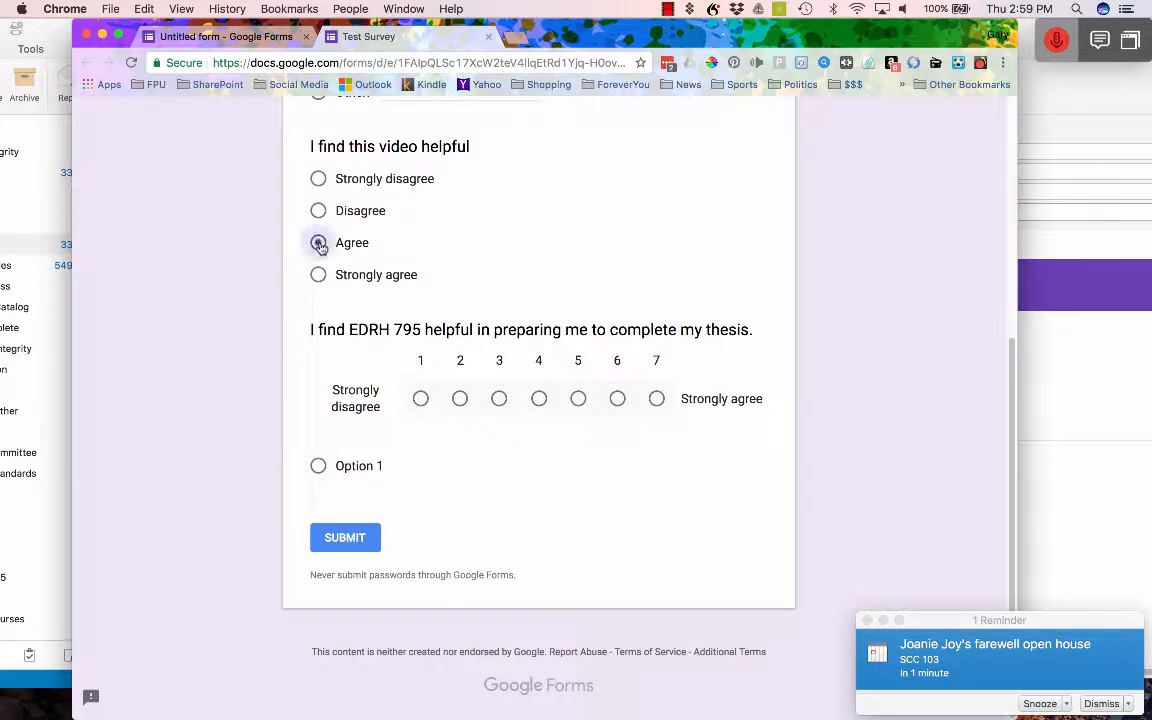
{"action": "left_click", "coordinate": [618, 399]}
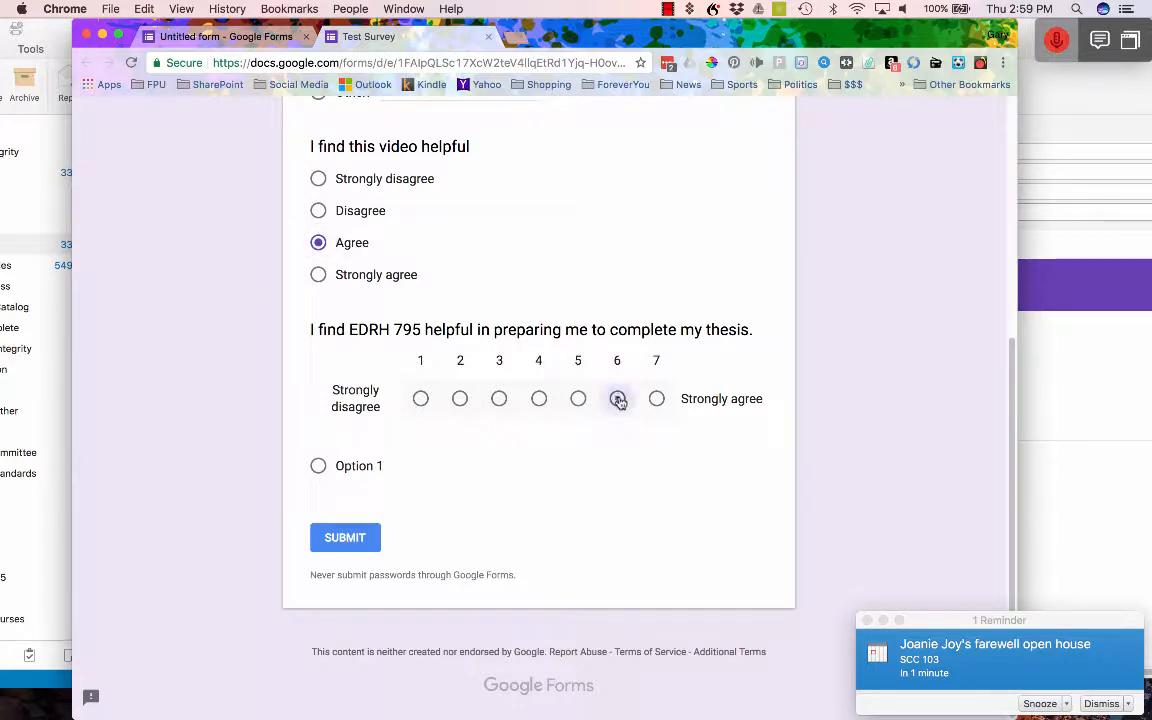
{"action": "left_click", "coordinate": [354, 538]}
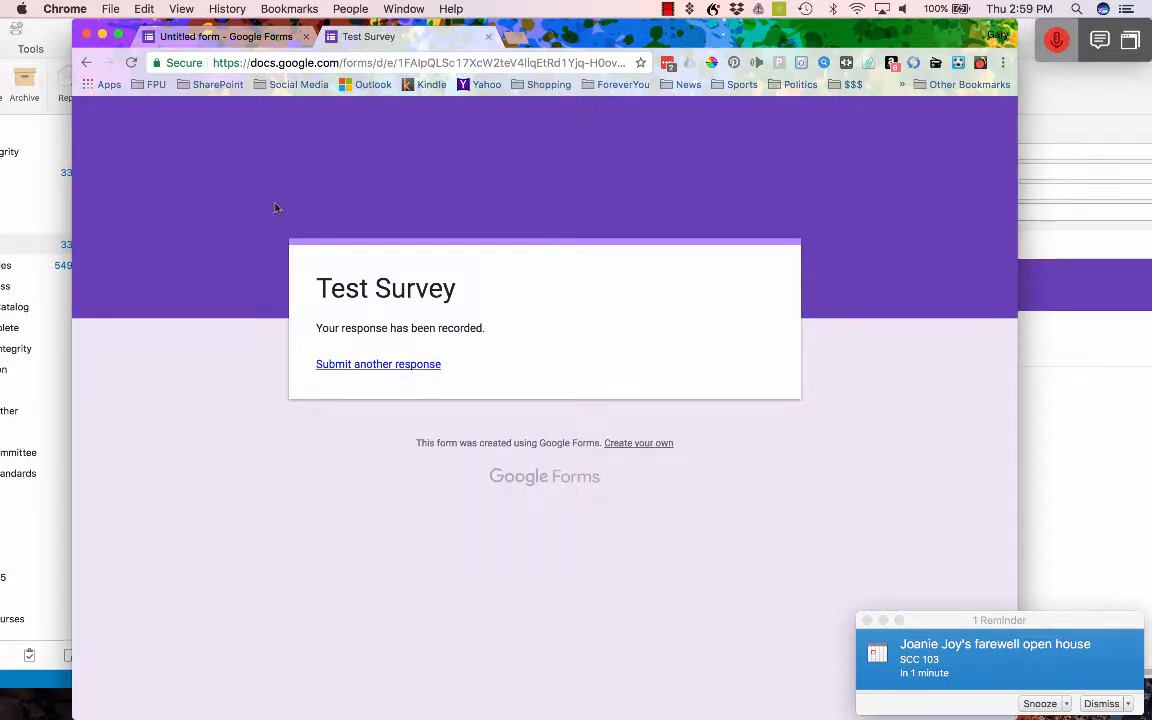
Step: Return to the form editor and look through the response summary charts for every question
{"action": "left_click", "coordinate": [239, 38]}
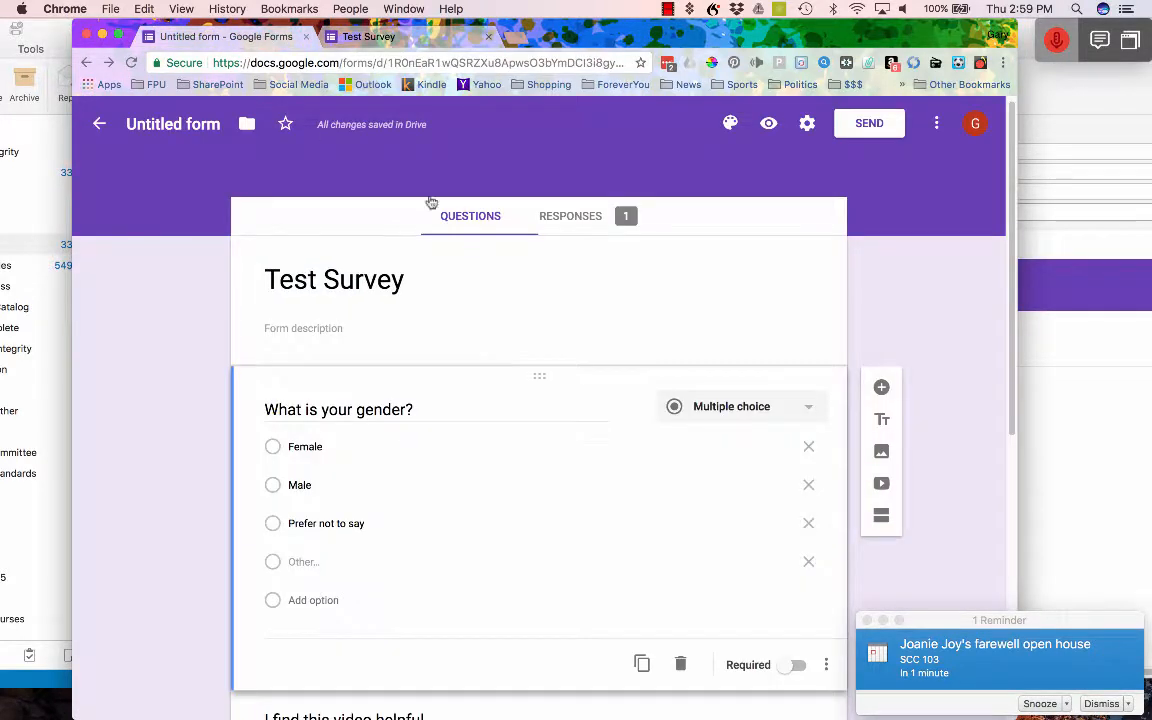
{"action": "scroll", "coordinate": [621, 296], "scroll_direction": "down", "scroll_amount": 2}
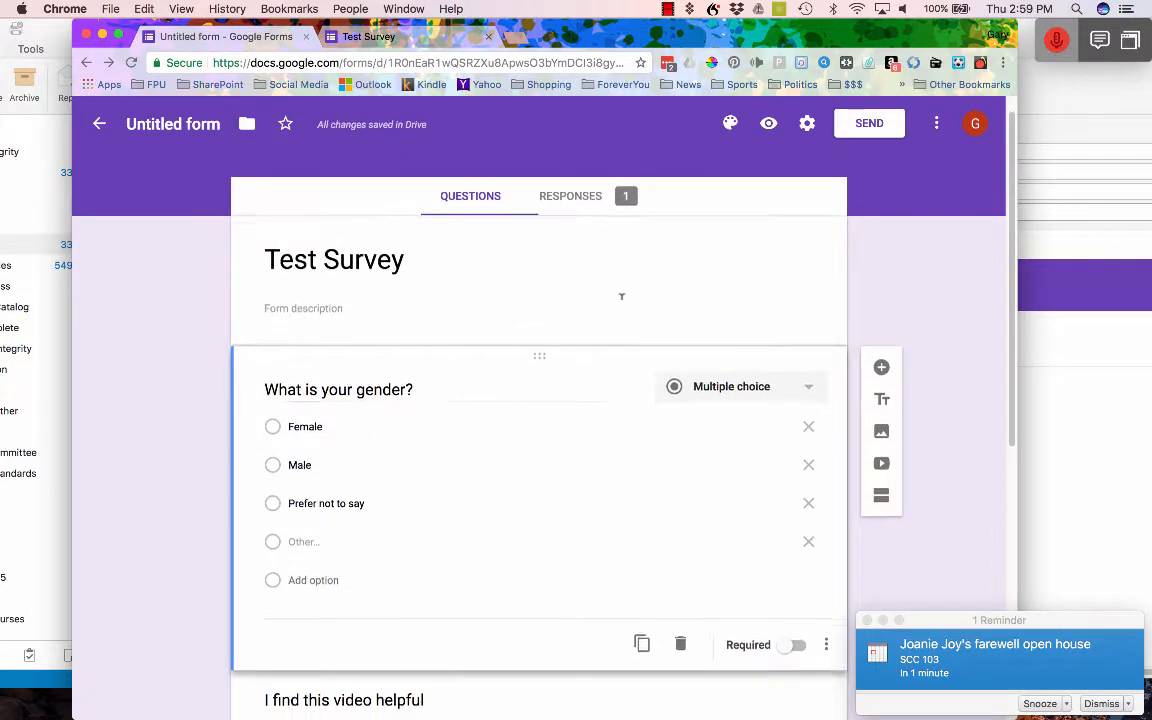
{"action": "scroll", "coordinate": [621, 296], "scroll_direction": "up", "scroll_amount": 1}
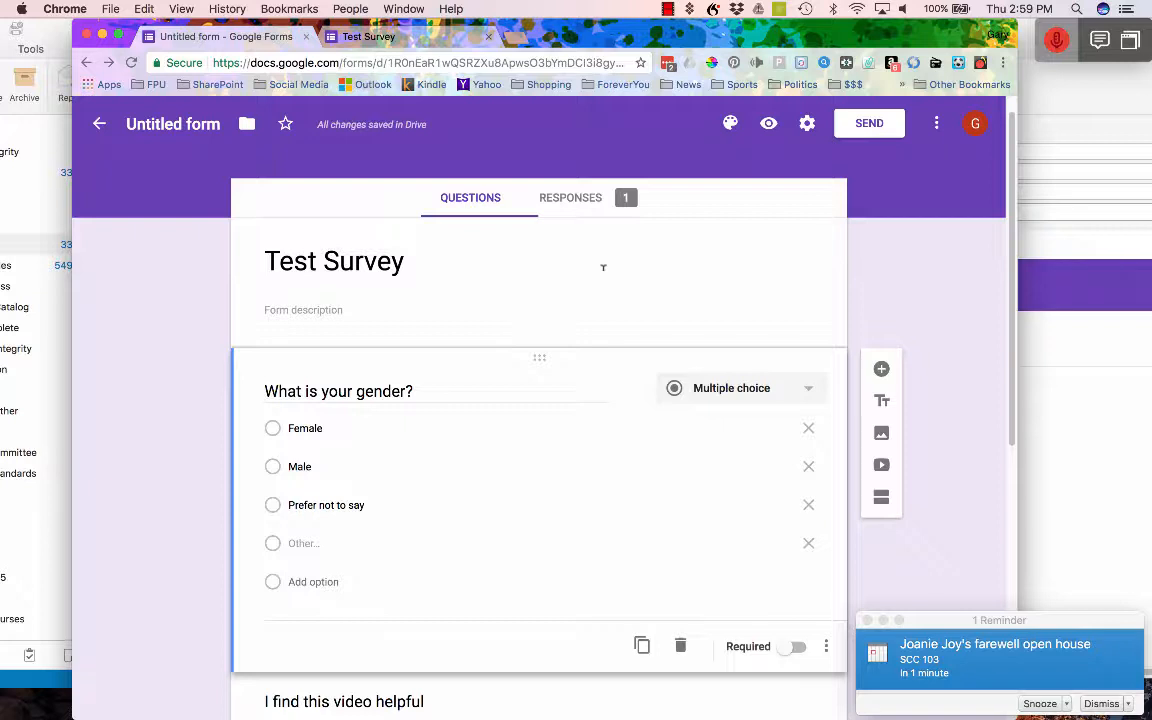
{"action": "left_click", "coordinate": [580, 198]}
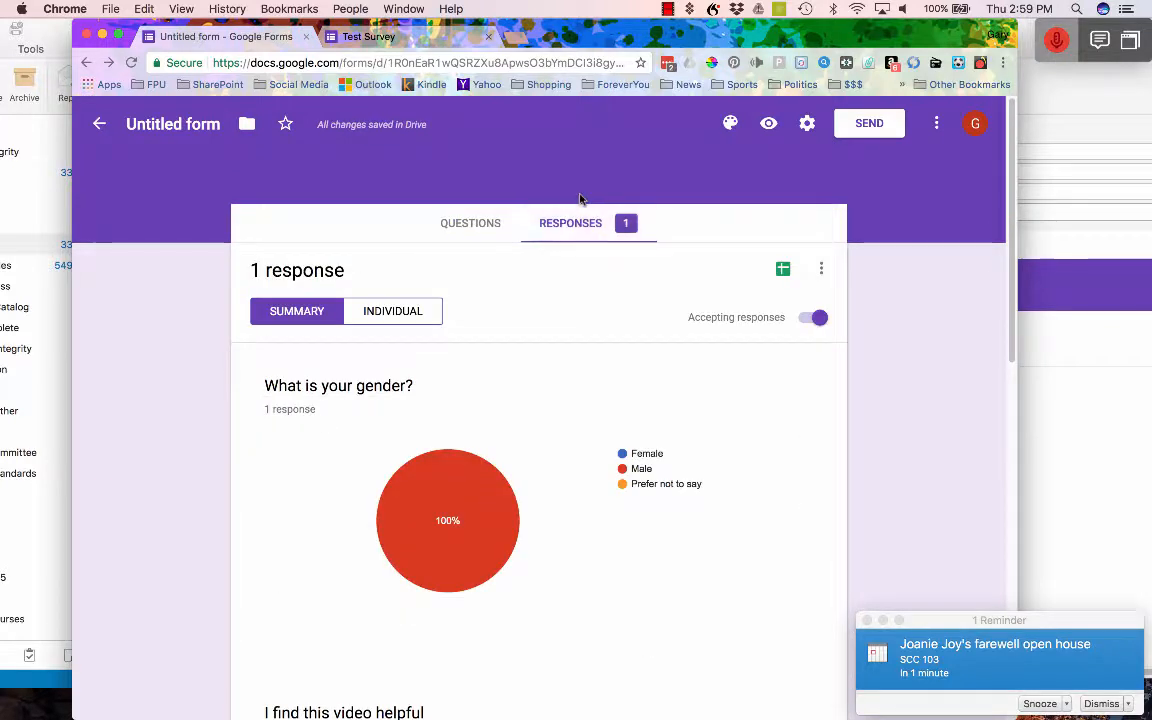
{"action": "scroll", "coordinate": [537, 357], "scroll_direction": "down", "scroll_amount": 8}
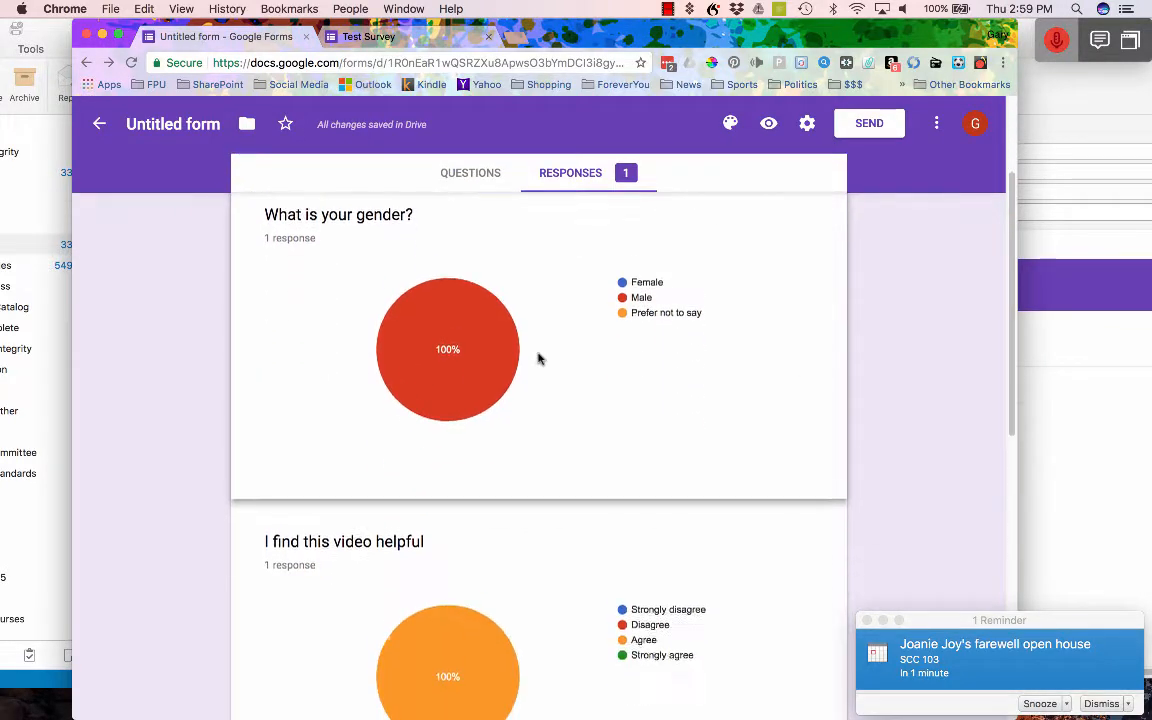
{"action": "scroll", "coordinate": [537, 357], "scroll_direction": "down", "scroll_amount": 15}
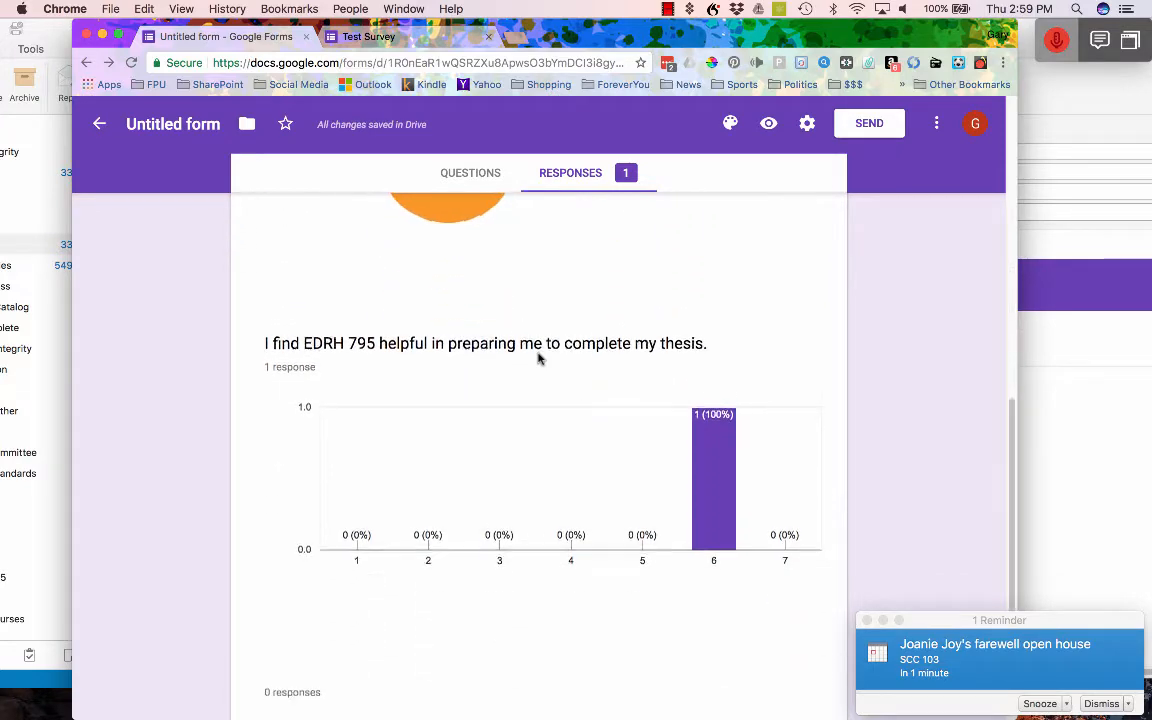
{"action": "scroll", "coordinate": [537, 357], "scroll_direction": "down", "scroll_amount": 4}
{"action": "scroll", "coordinate": [537, 357], "scroll_direction": "up", "scroll_amount": 20}
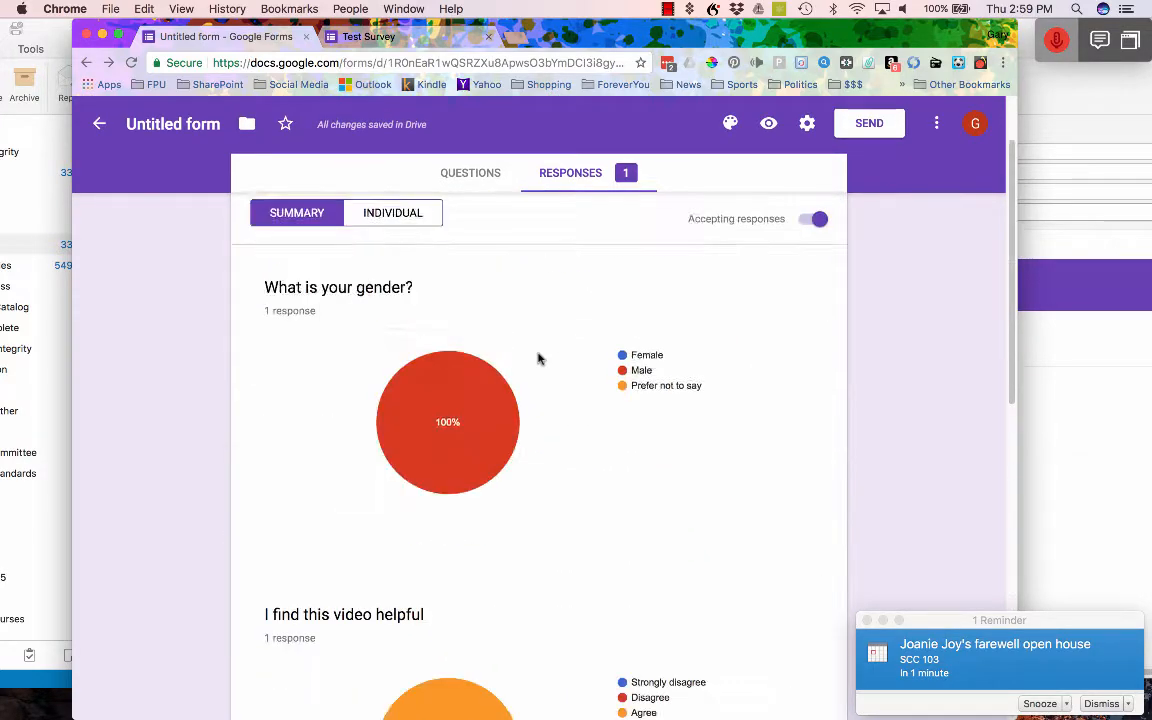
{"action": "scroll", "coordinate": [537, 357], "scroll_direction": "up", "scroll_amount": 3}
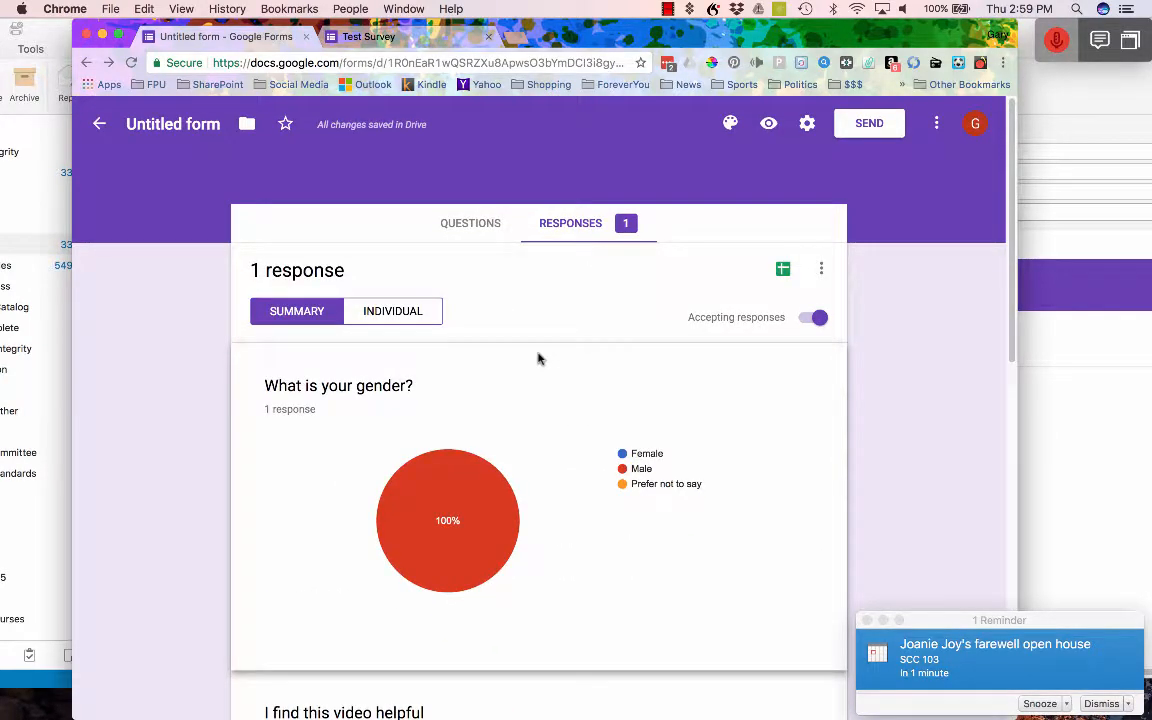
Step: Download the survey responses as a CSV file
{"action": "left_click", "coordinate": [938, 123]}
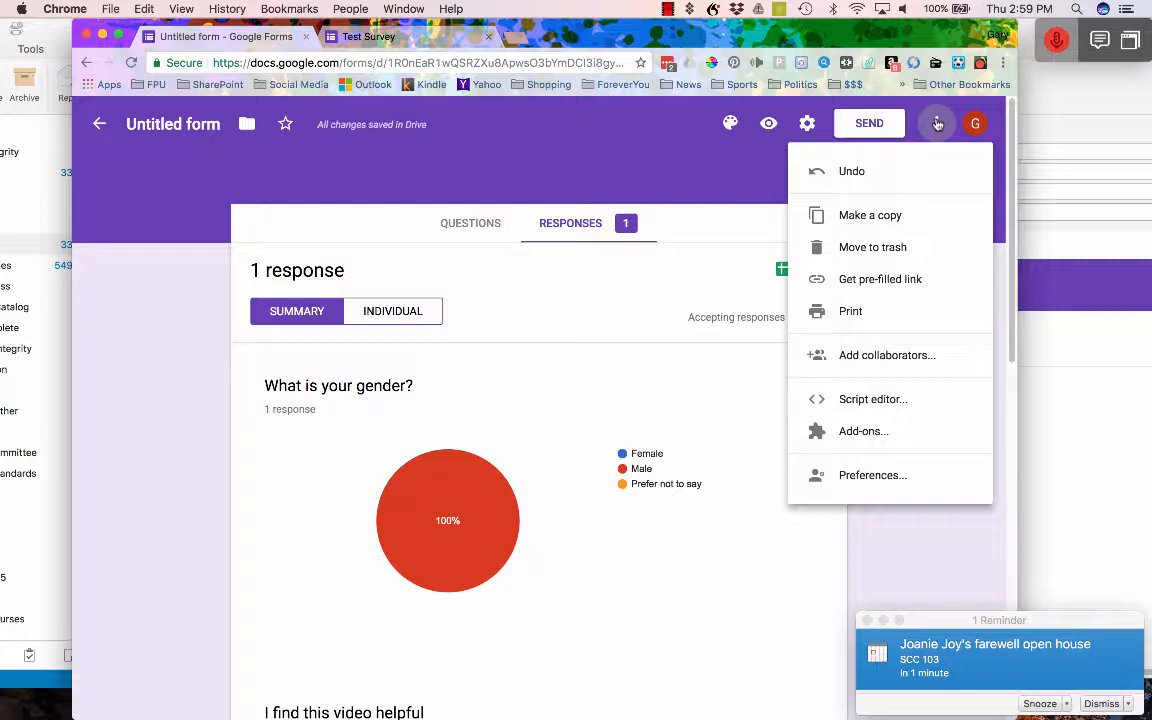
{"action": "left_click", "coordinate": [743, 159]}
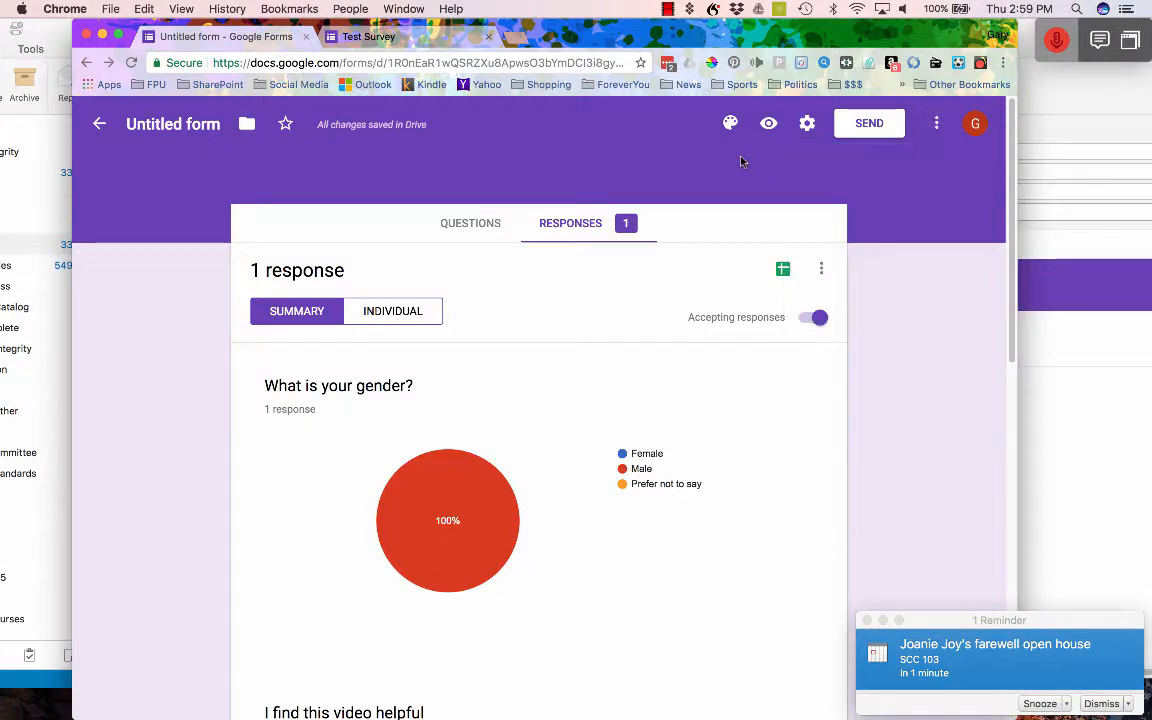
{"action": "left_click", "coordinate": [826, 271]}
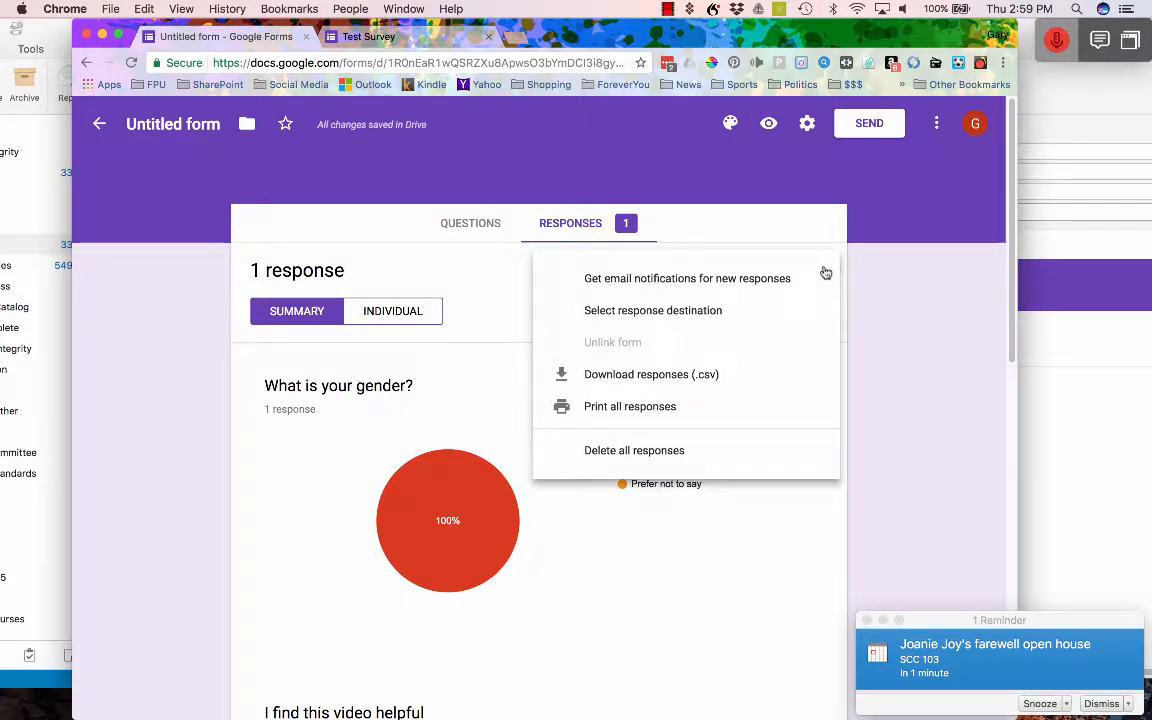
{"action": "left_click", "coordinate": [660, 377]}
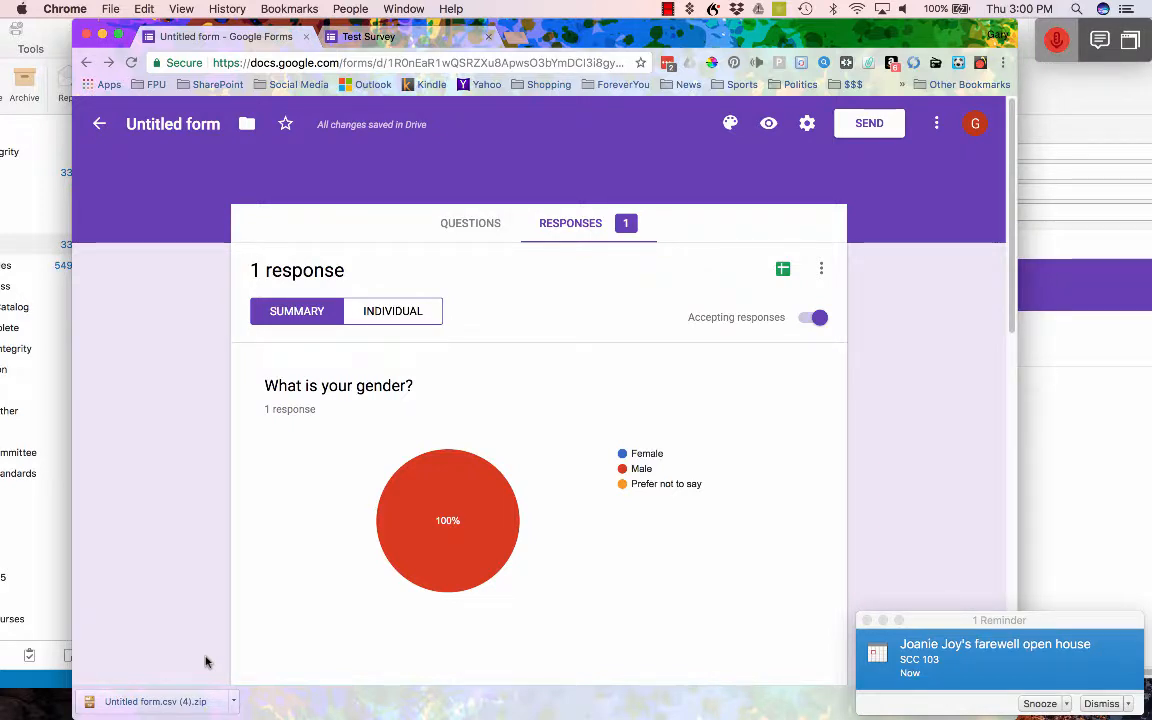
{"action": "mouse_move", "coordinate": [8, 312]}
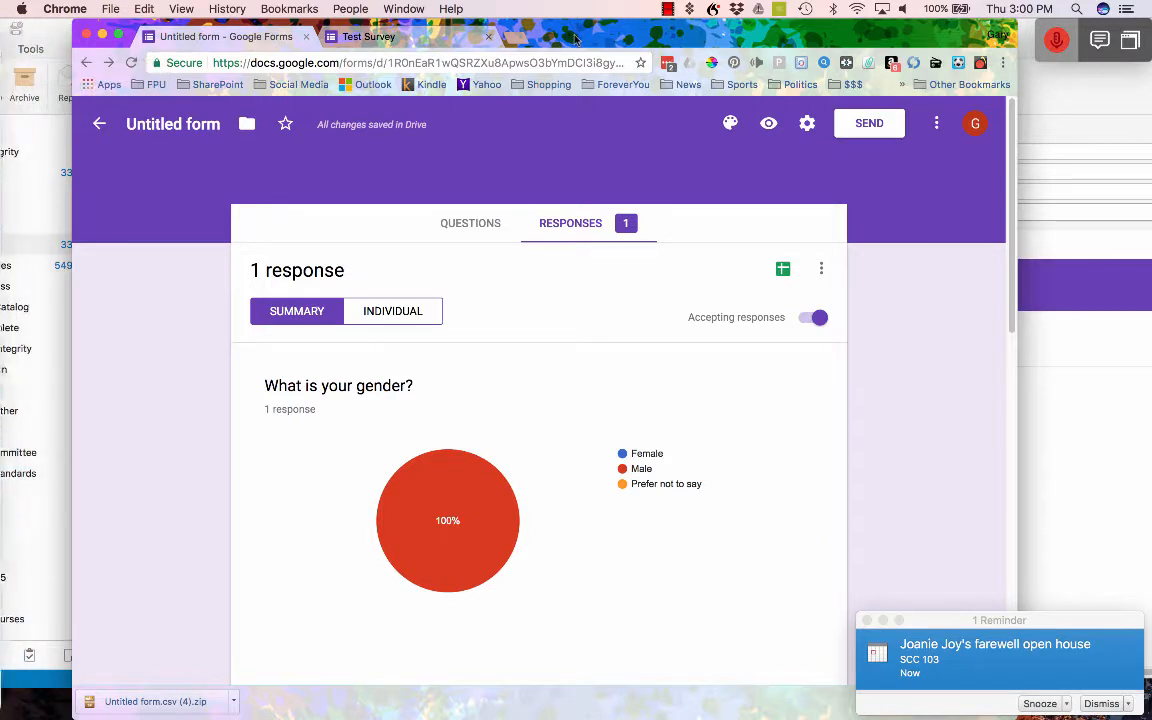
{"action": "left_click", "coordinate": [668, 9]}
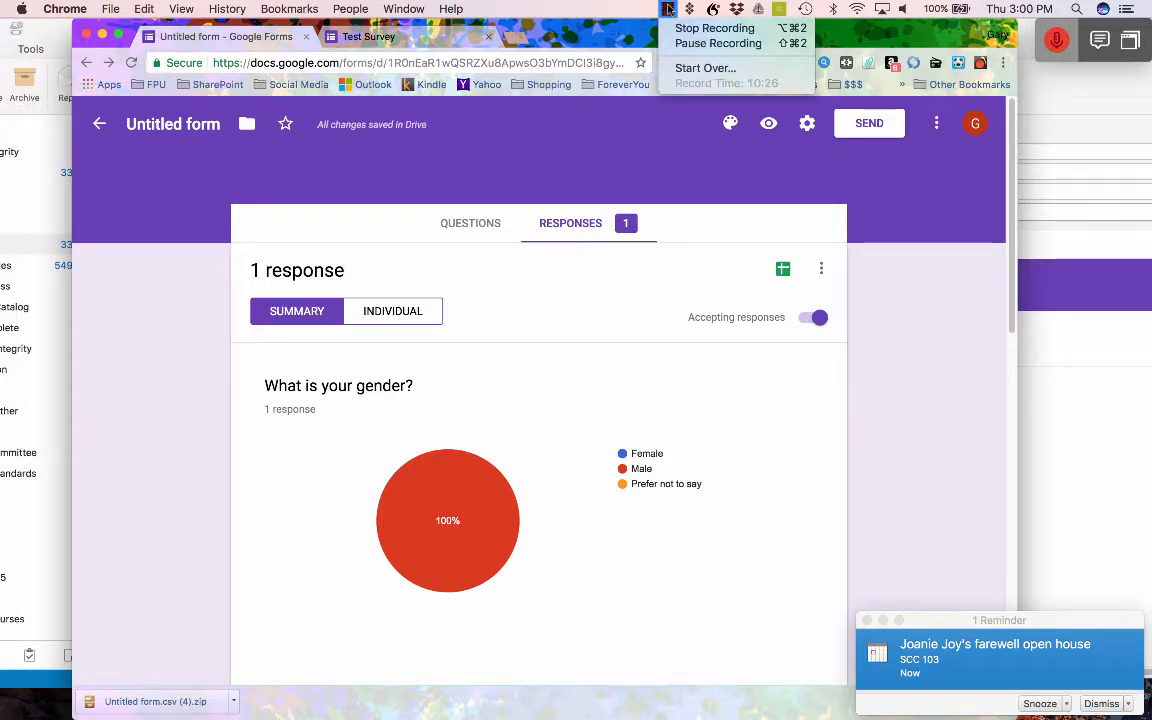